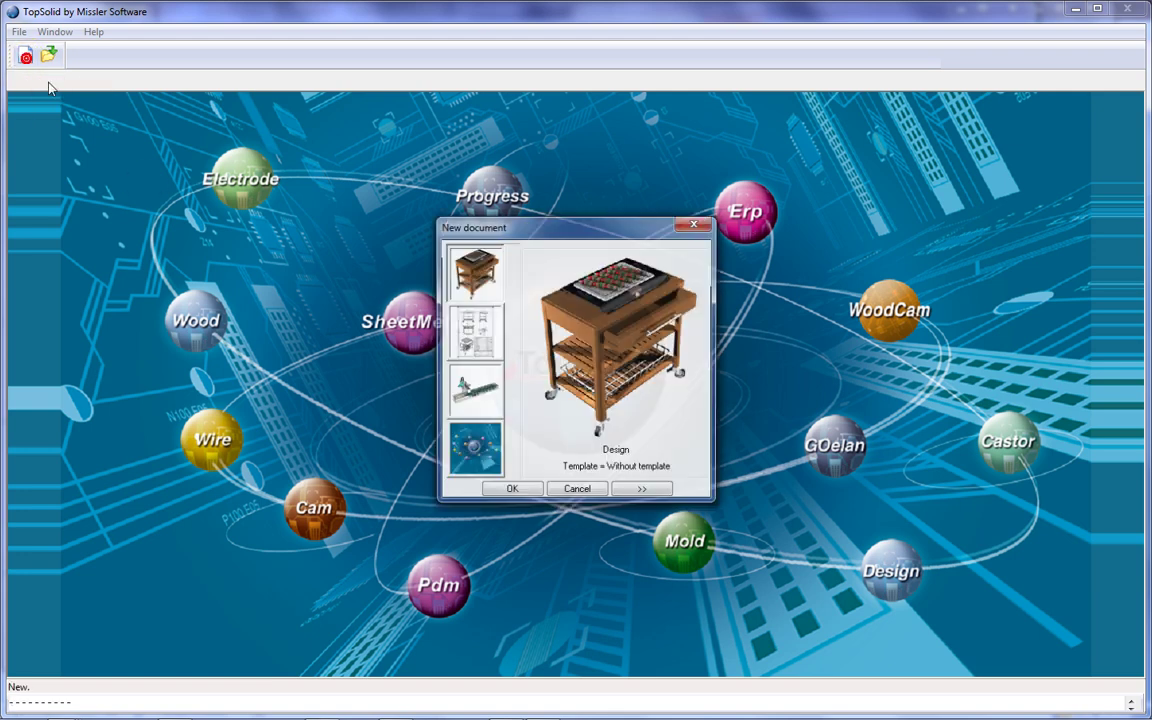
Create a new Design document and start a contour with the top horizontal edge
{"action": "left_click", "coordinate": [512, 488]}
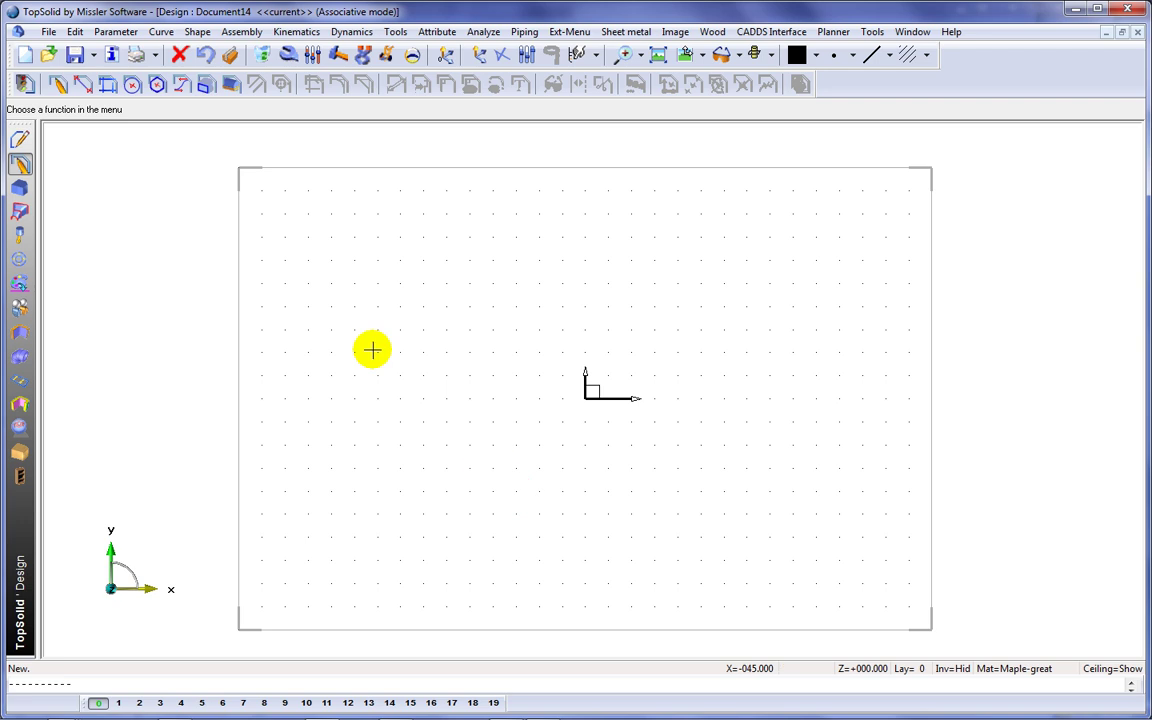
{"action": "left_click", "coordinate": [22, 80]}
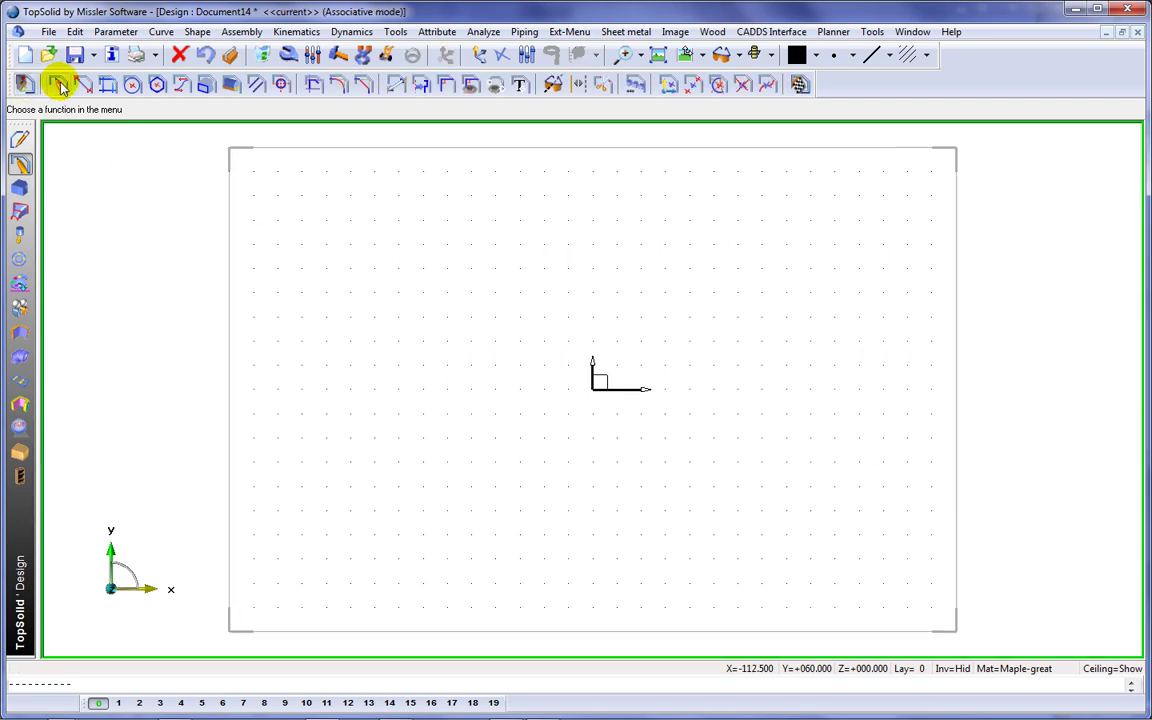
{"action": "left_click", "coordinate": [58, 85]}
{"action": "left_click", "coordinate": [354, 352]}
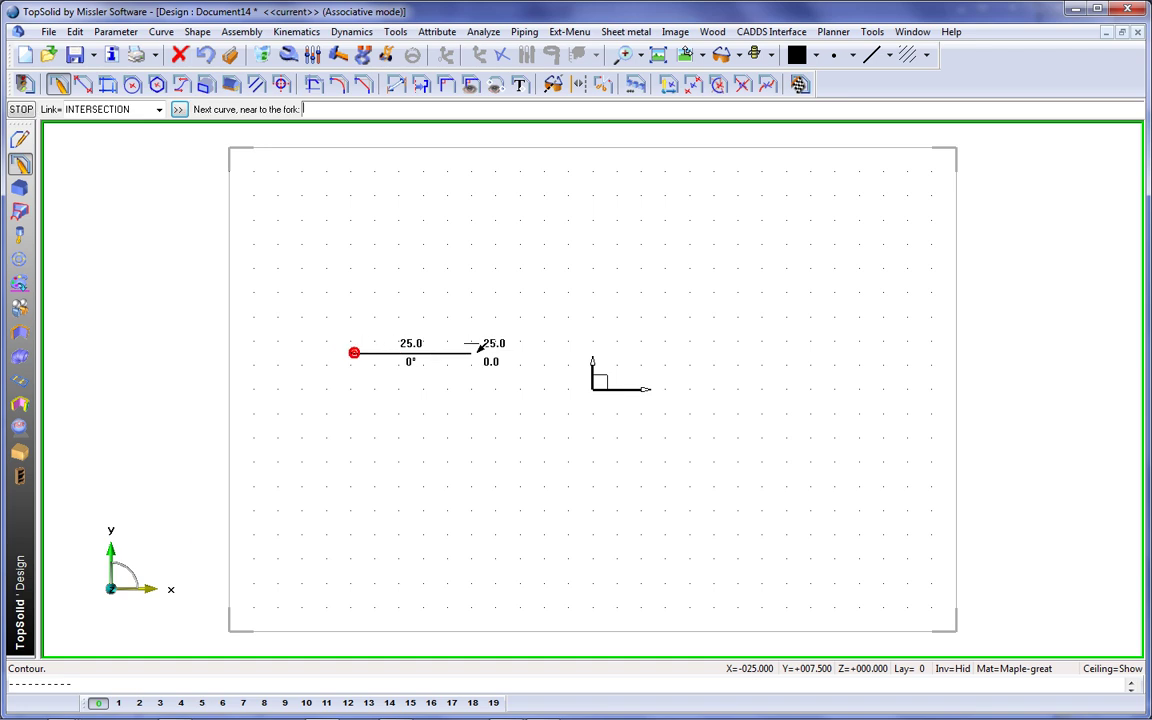
{"action": "left_click", "coordinate": [495, 352]}
Draw the leg, bottom and inner edges to close the inverted-L contour
{"action": "left_click", "coordinate": [495, 580]}
{"action": "left_click", "coordinate": [471, 582]}
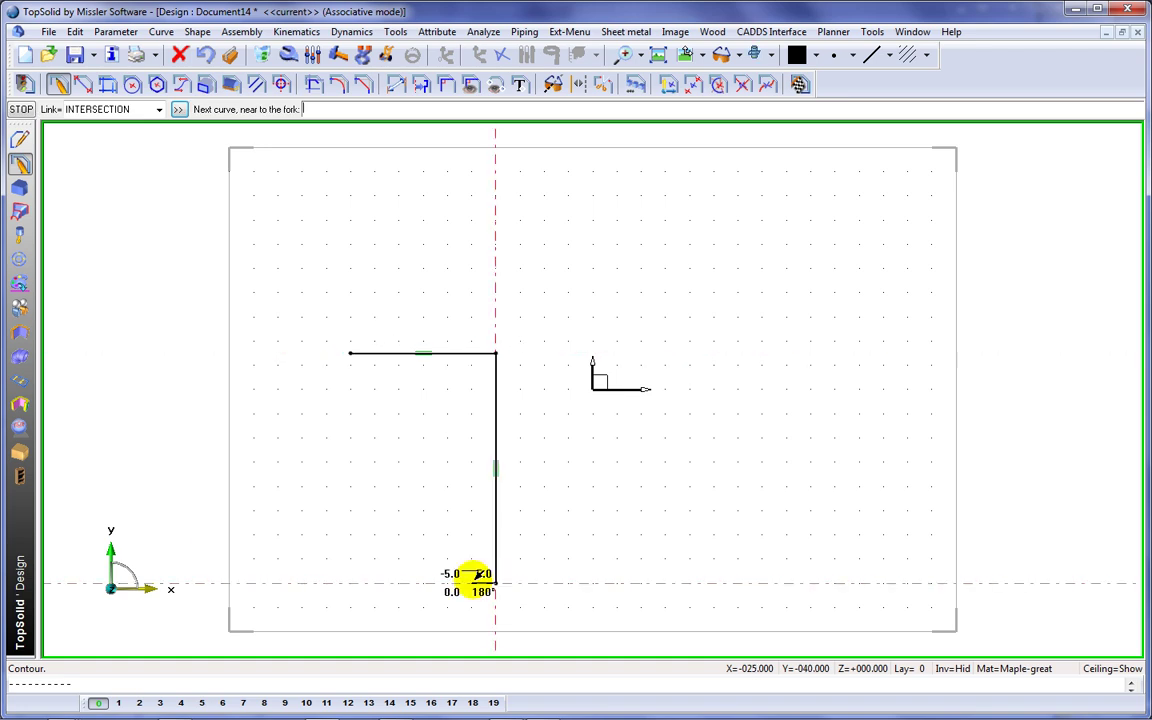
{"action": "left_click", "coordinate": [470, 384]}
{"action": "left_click", "coordinate": [360, 390]}
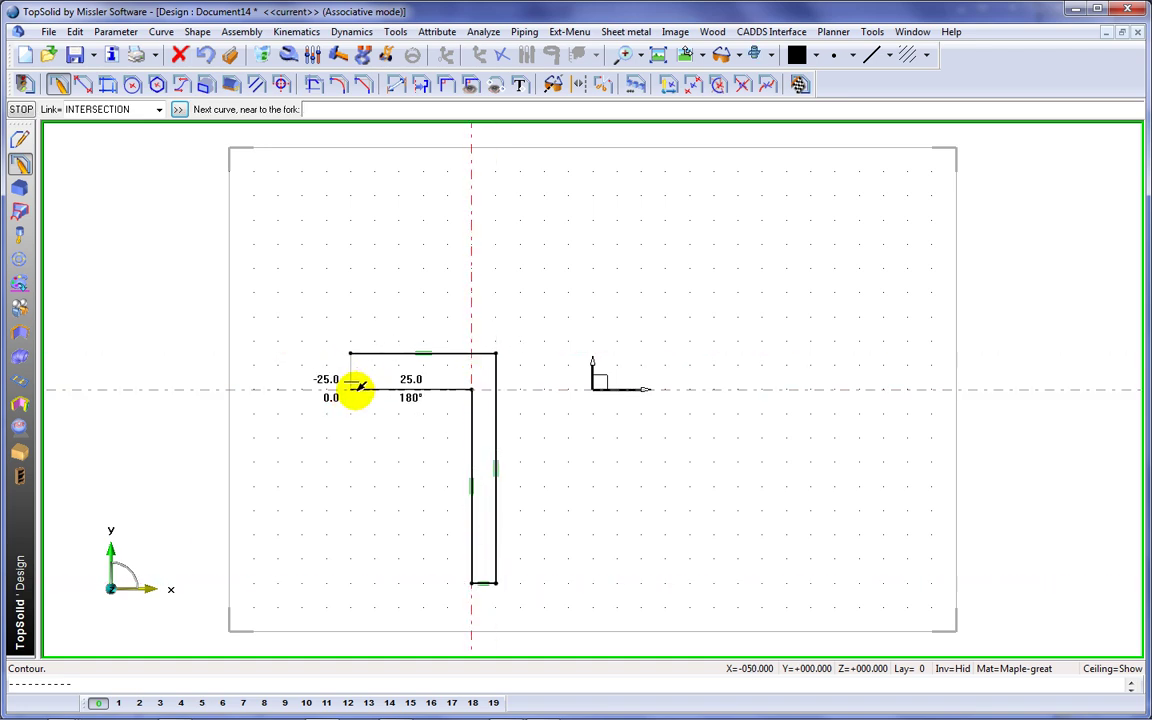
{"action": "left_click", "coordinate": [380, 391]}
{"action": "left_click", "coordinate": [385, 390]}
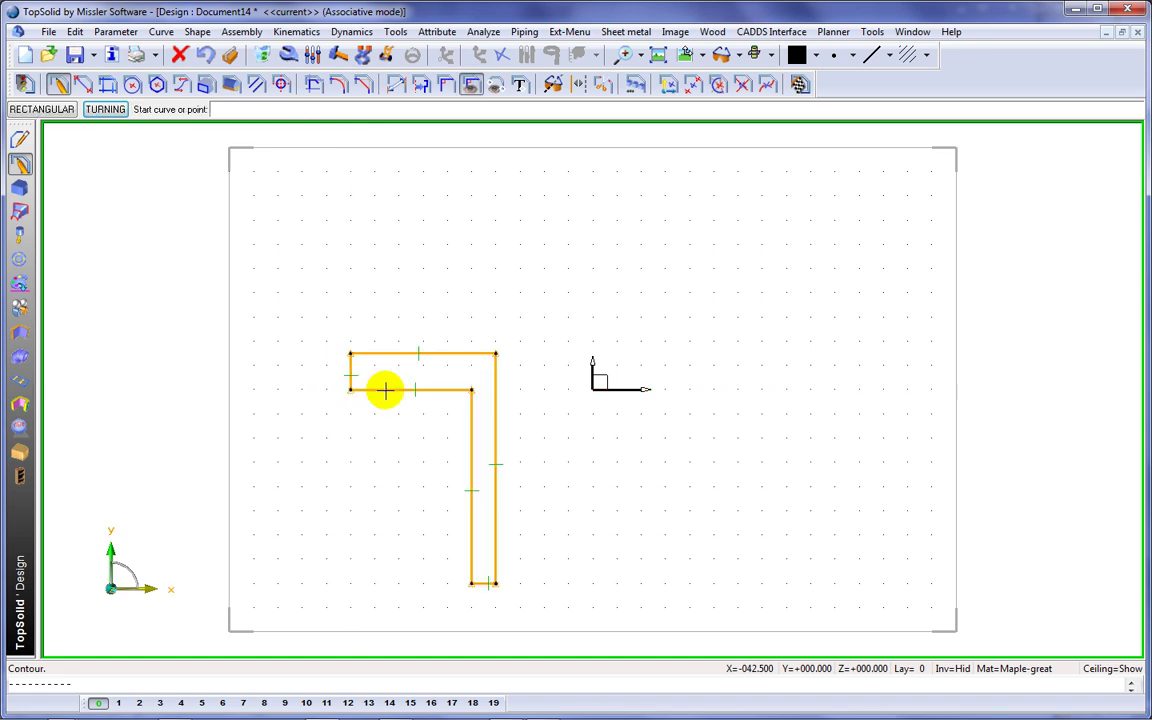
Dimension the right vertical edge as the 22 leg height
{"action": "left_click", "coordinate": [393, 88]}
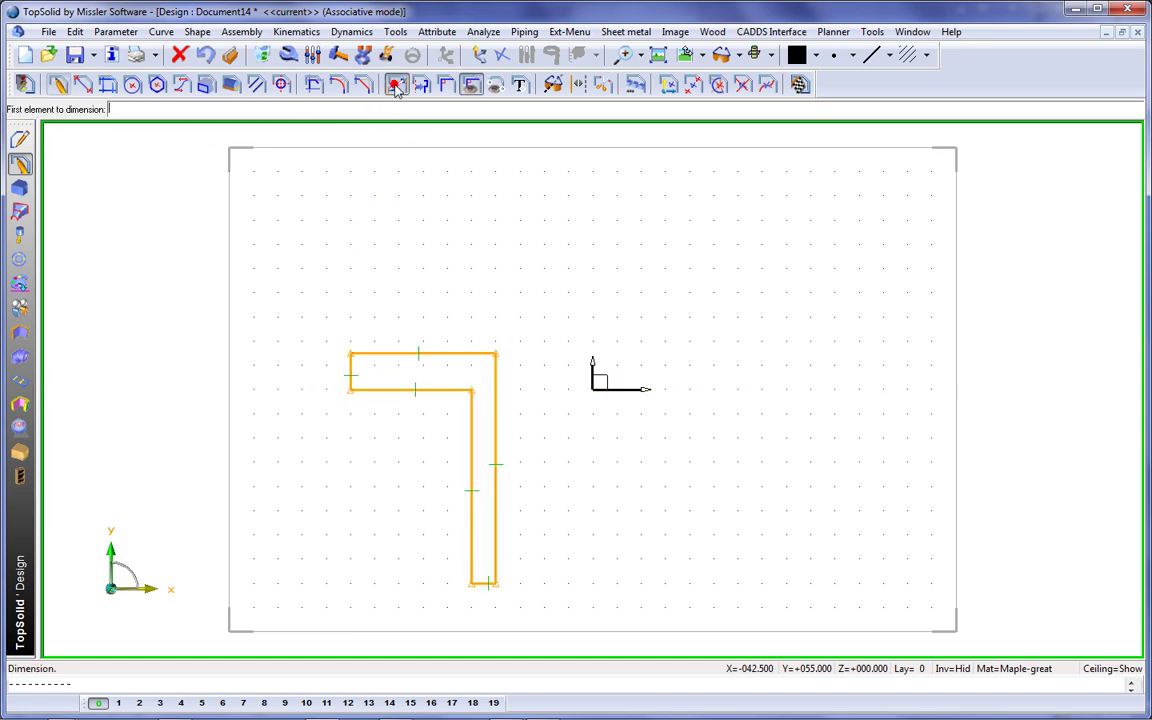
{"action": "left_click", "coordinate": [494, 414]}
{"action": "left_click", "coordinate": [536, 420]}
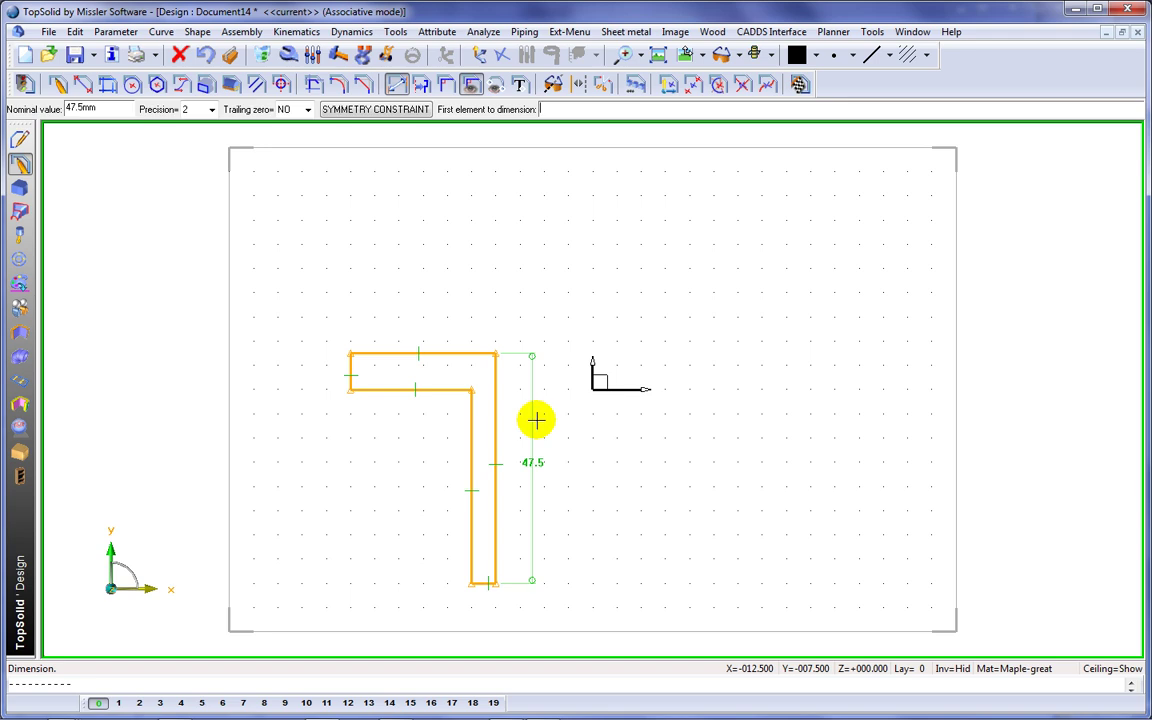
{"action": "type", "text": "22"}
{"action": "key", "text": "Return"}
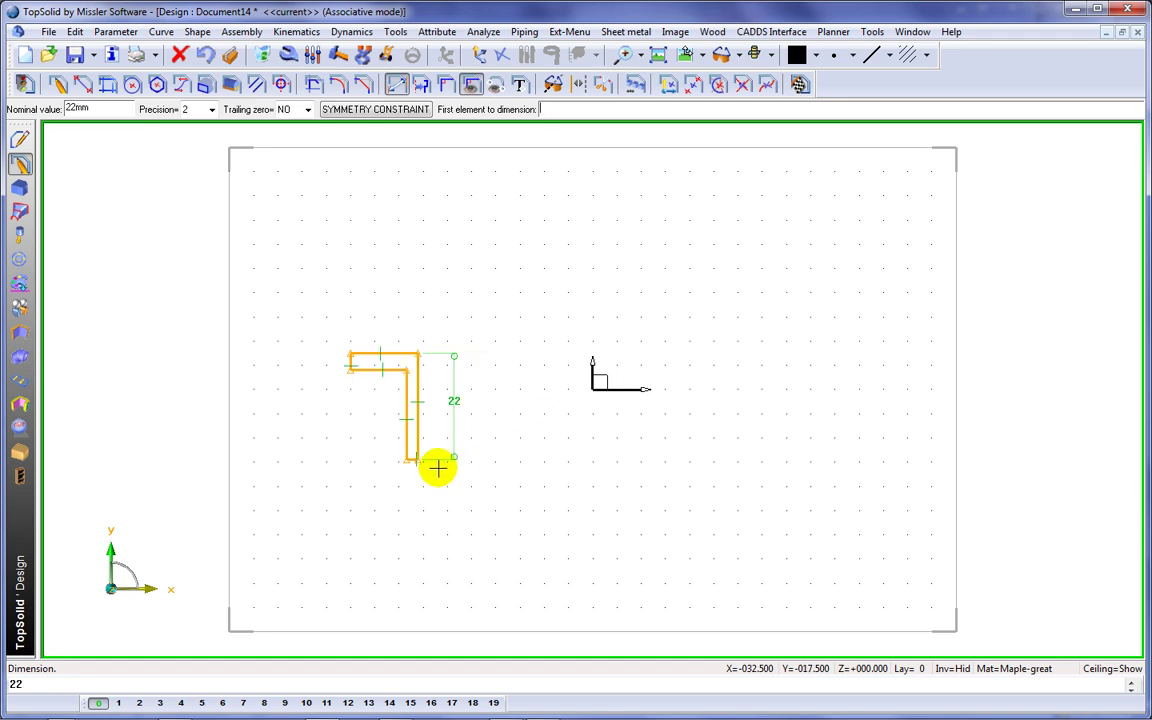
Dimension the leg's bottom end and the top bar's left end to thickness 2
{"action": "scroll", "coordinate": [408, 462], "scroll_direction": "up", "scroll_amount": 1}
{"action": "left_click", "coordinate": [401, 458]}
{"action": "left_click", "coordinate": [399, 496]}
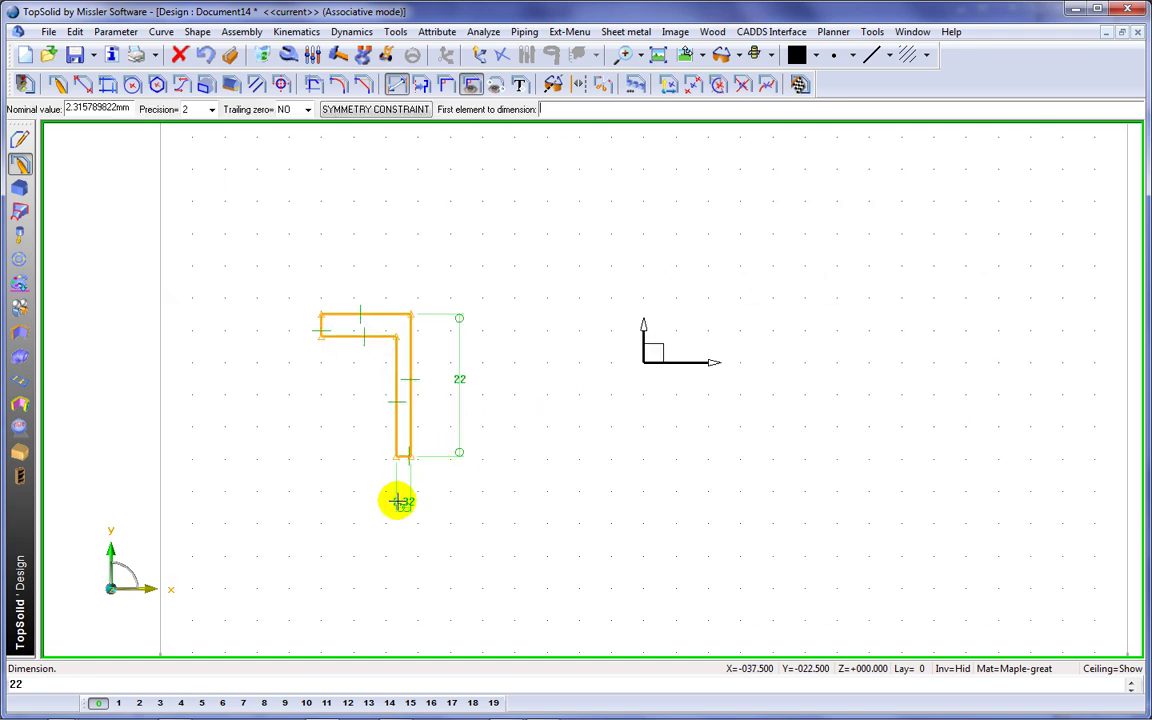
{"action": "left_click", "coordinate": [316, 326]}
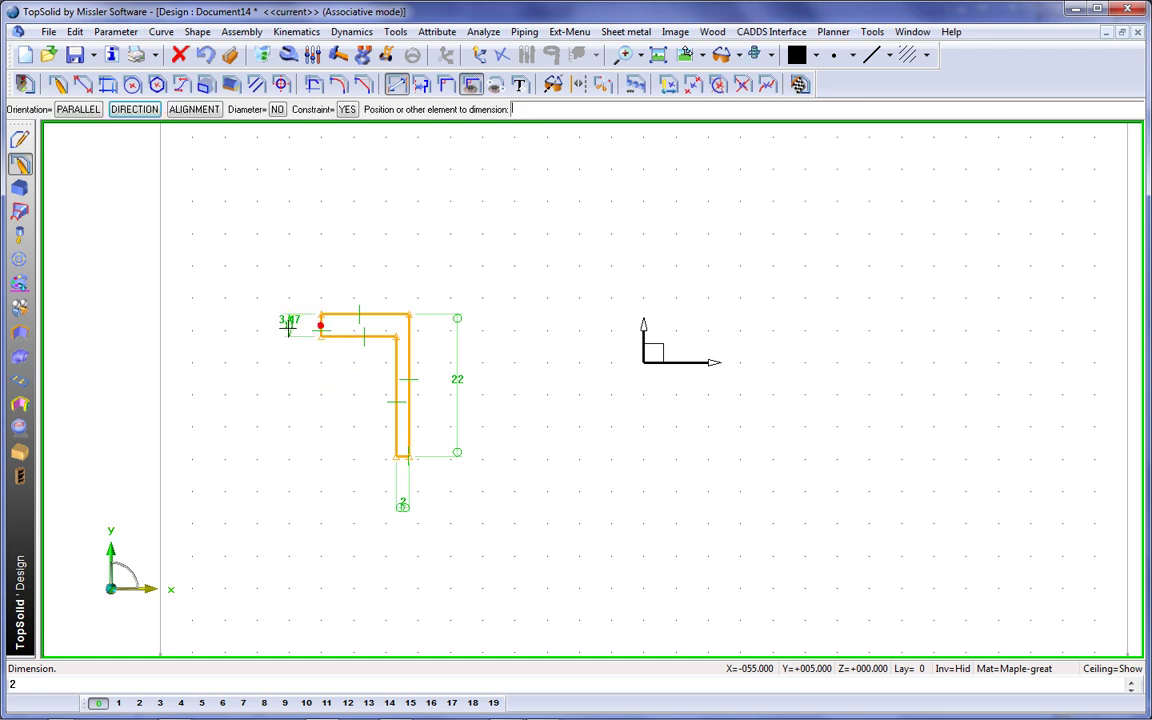
{"action": "left_click", "coordinate": [285, 326]}
{"action": "type", "text": "2"}
{"action": "key", "text": "Return"}
Set the top bar 2 from the horizontal axis
{"action": "left_click", "coordinate": [352, 321]}
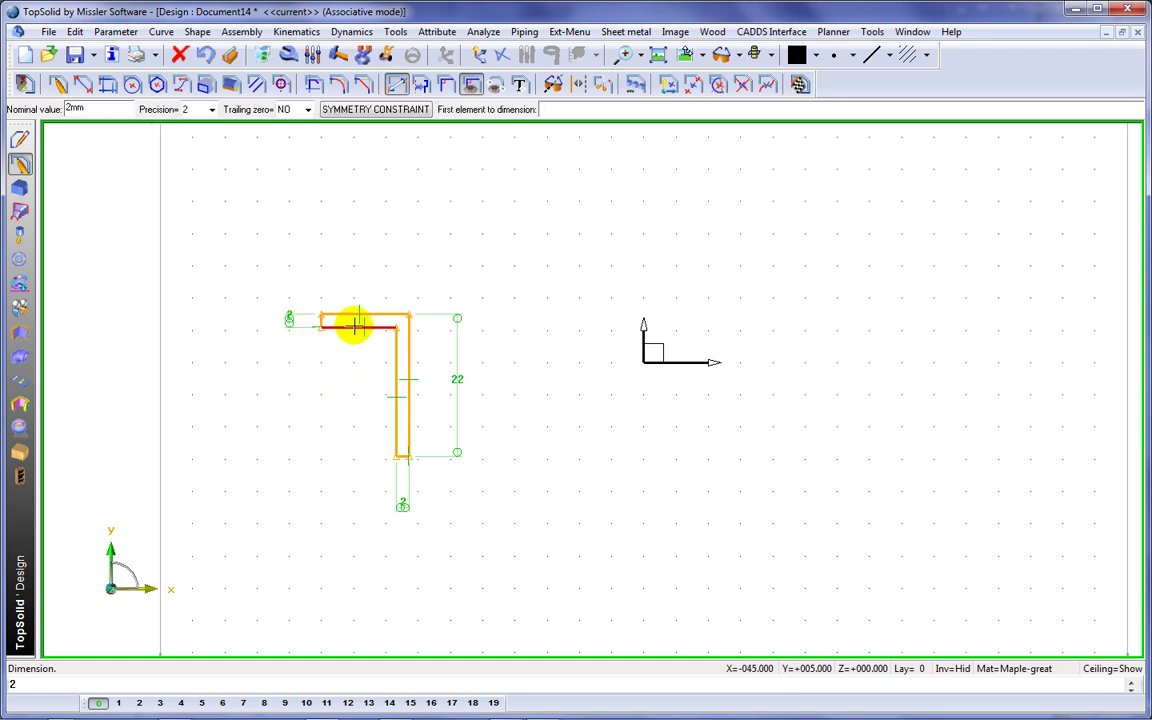
{"action": "left_click", "coordinate": [710, 362]}
{"action": "left_click", "coordinate": [780, 377]}
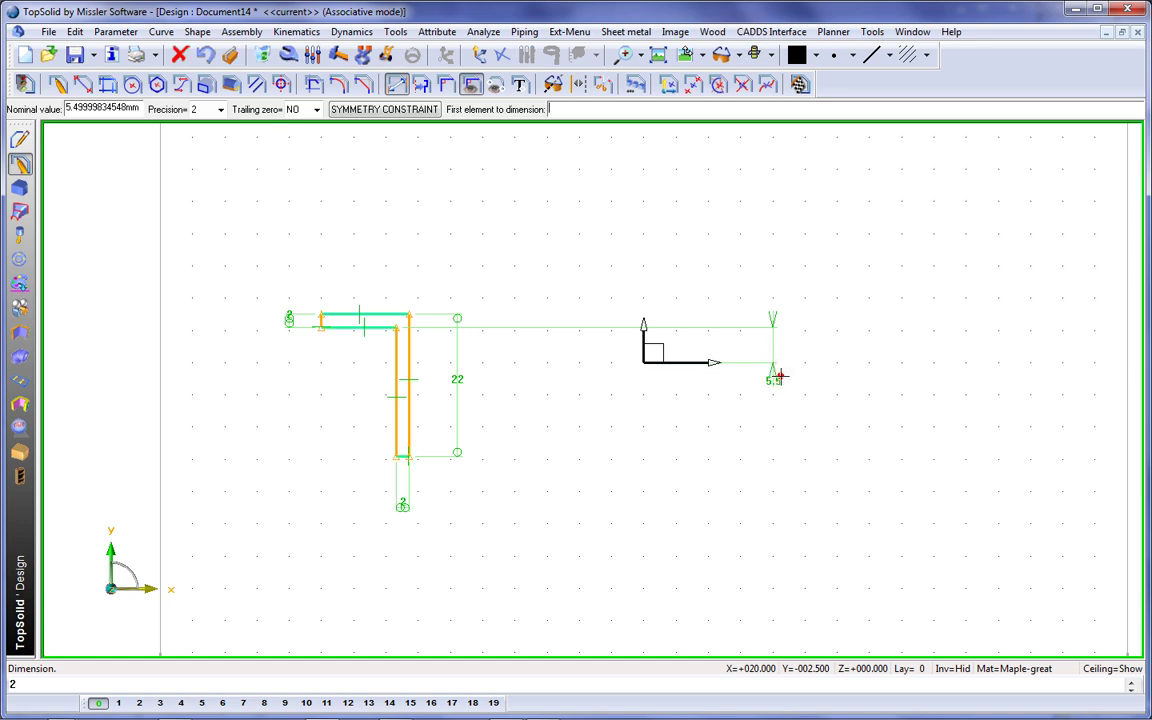
{"action": "type", "text": "2"}
{"action": "key", "text": "Return"}
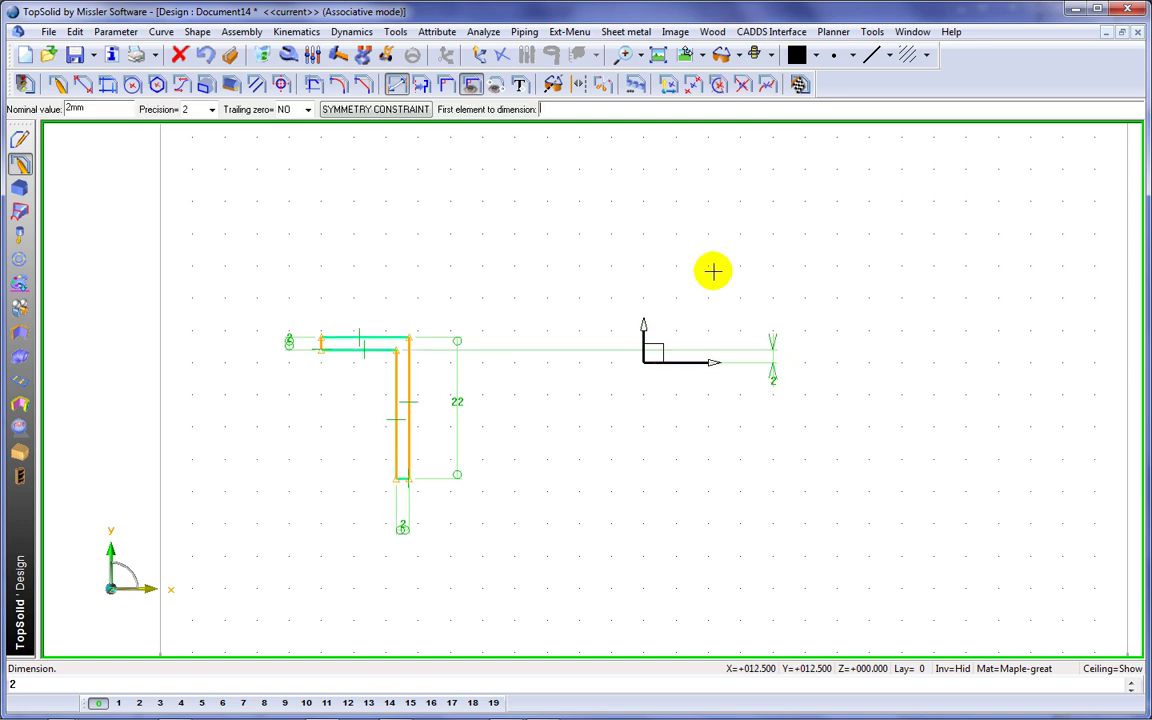
Add half-part diameters about the Y axis: Ø50 at the leg, Ø70 at the bar end
{"action": "left_click", "coordinate": [421, 88]}
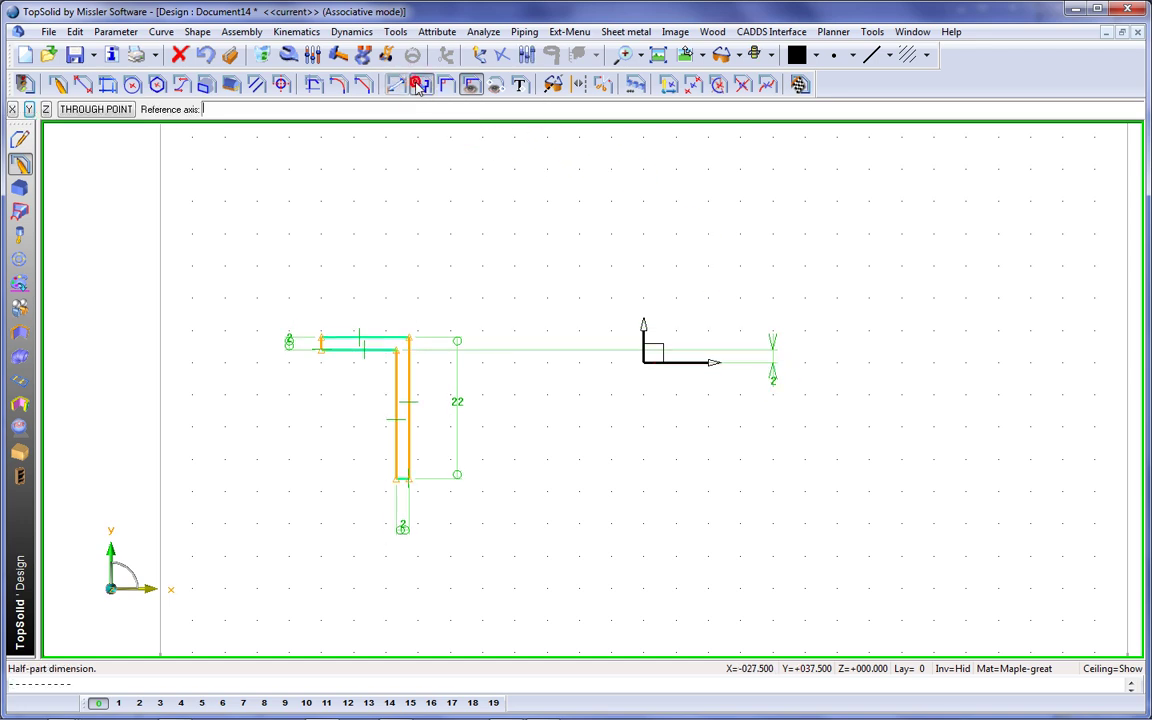
{"action": "left_click", "coordinate": [644, 325]}
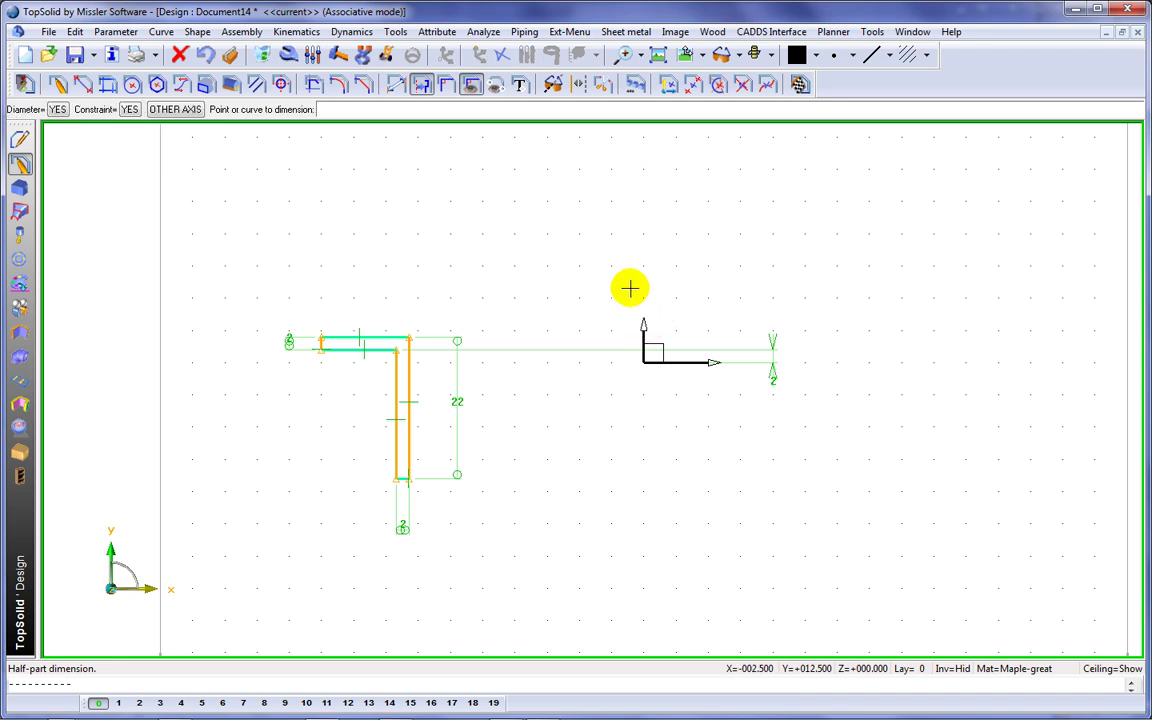
{"action": "left_click", "coordinate": [410, 389]}
{"action": "left_click", "coordinate": [514, 285]}
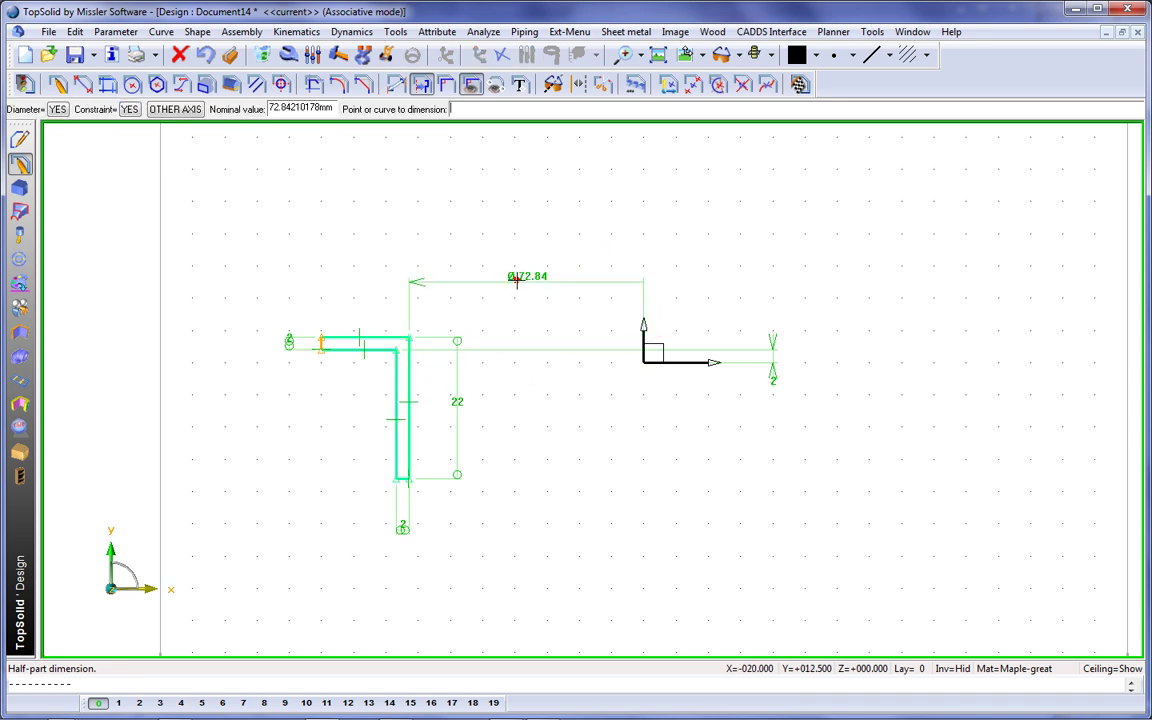
{"action": "type", "text": "50"}
{"action": "key", "text": "Return"}
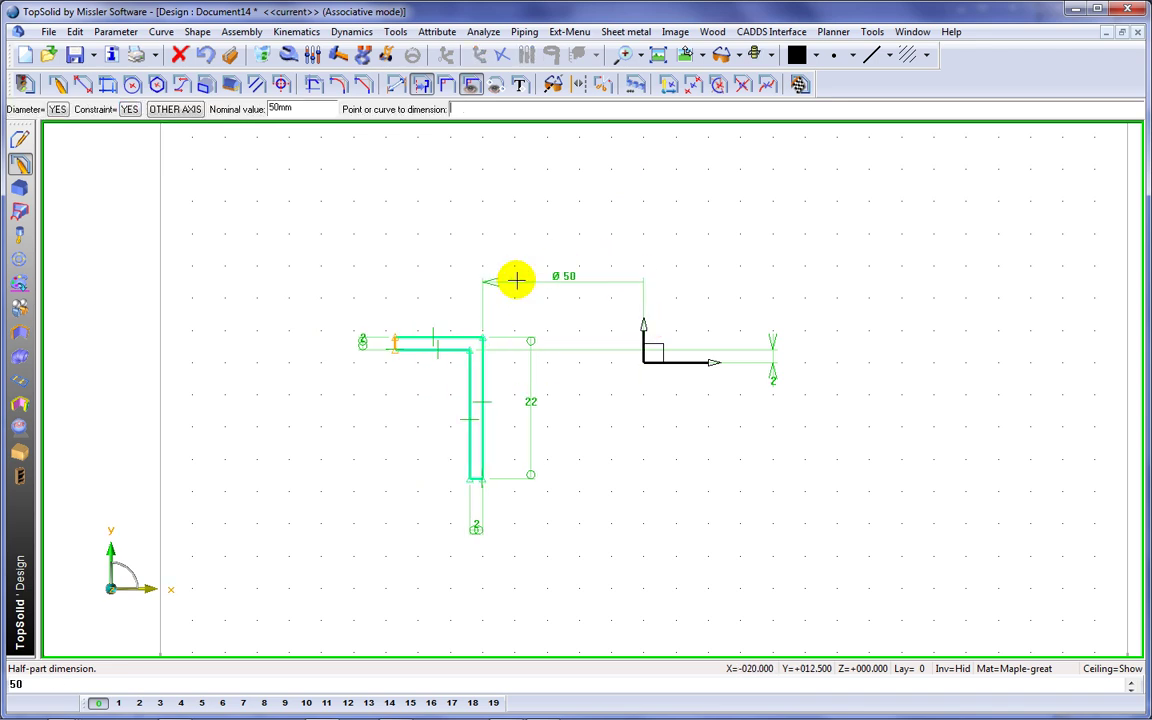
{"action": "left_click", "coordinate": [394, 342]}
{"action": "left_click", "coordinate": [640, 252]}
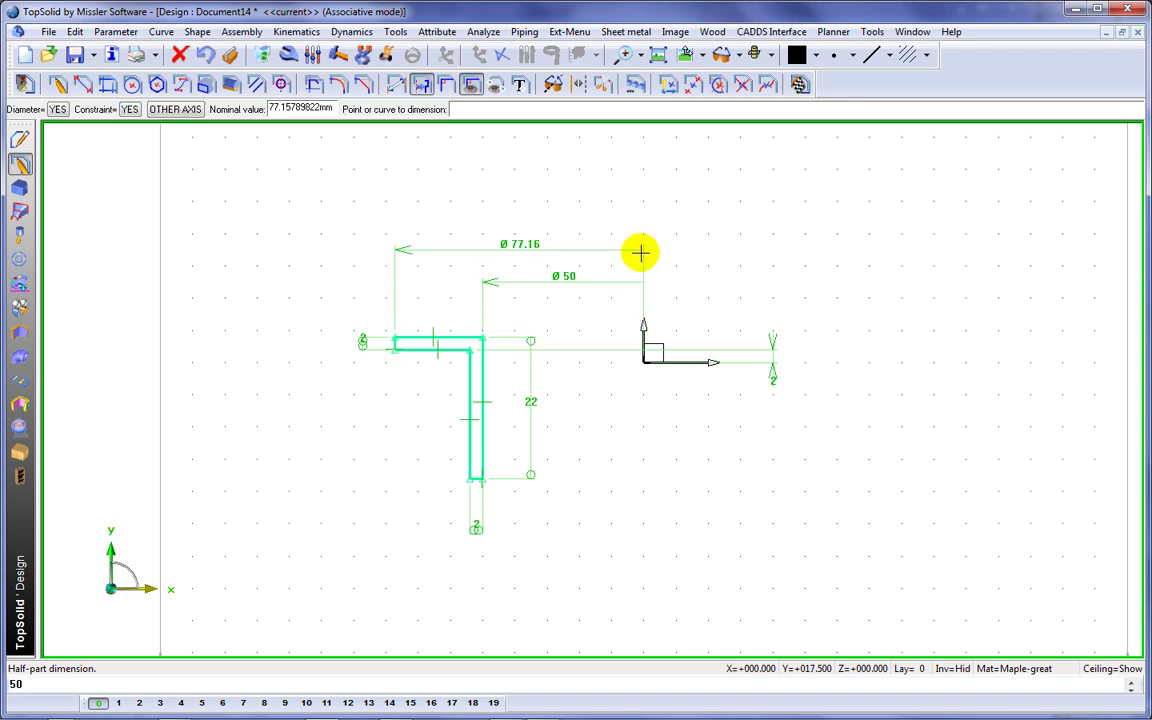
{"action": "type", "text": "70"}
{"action": "key", "text": "Return"}
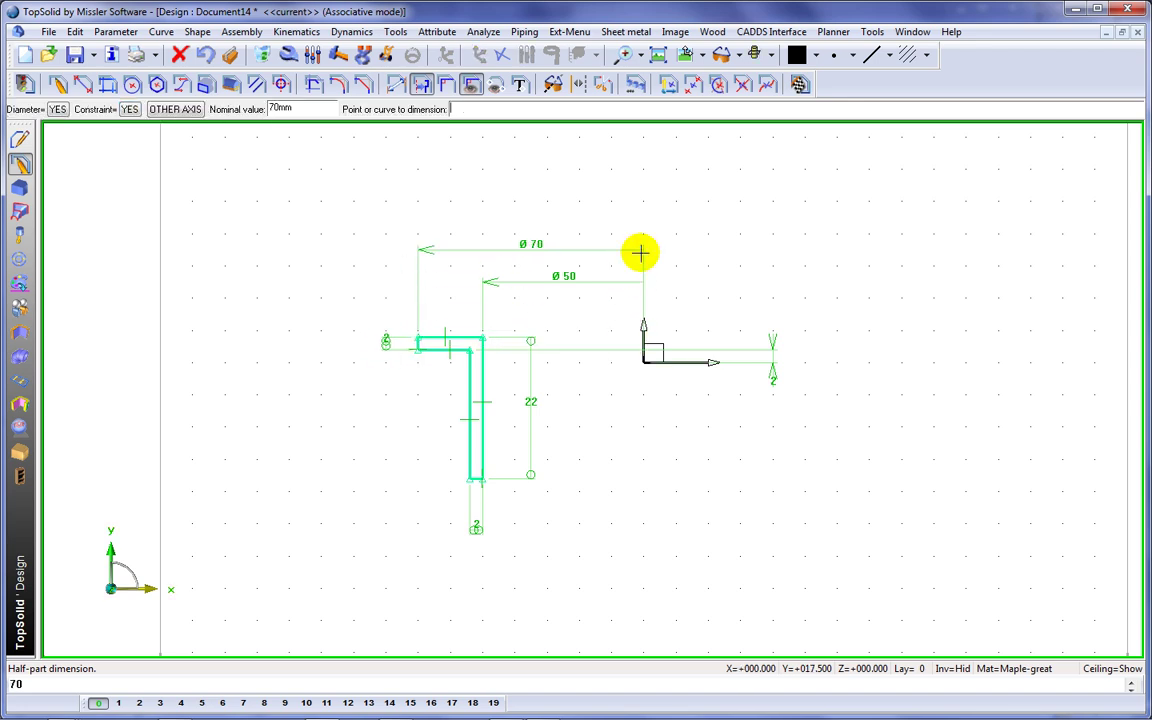
{"action": "left_click", "coordinate": [803, 86]}
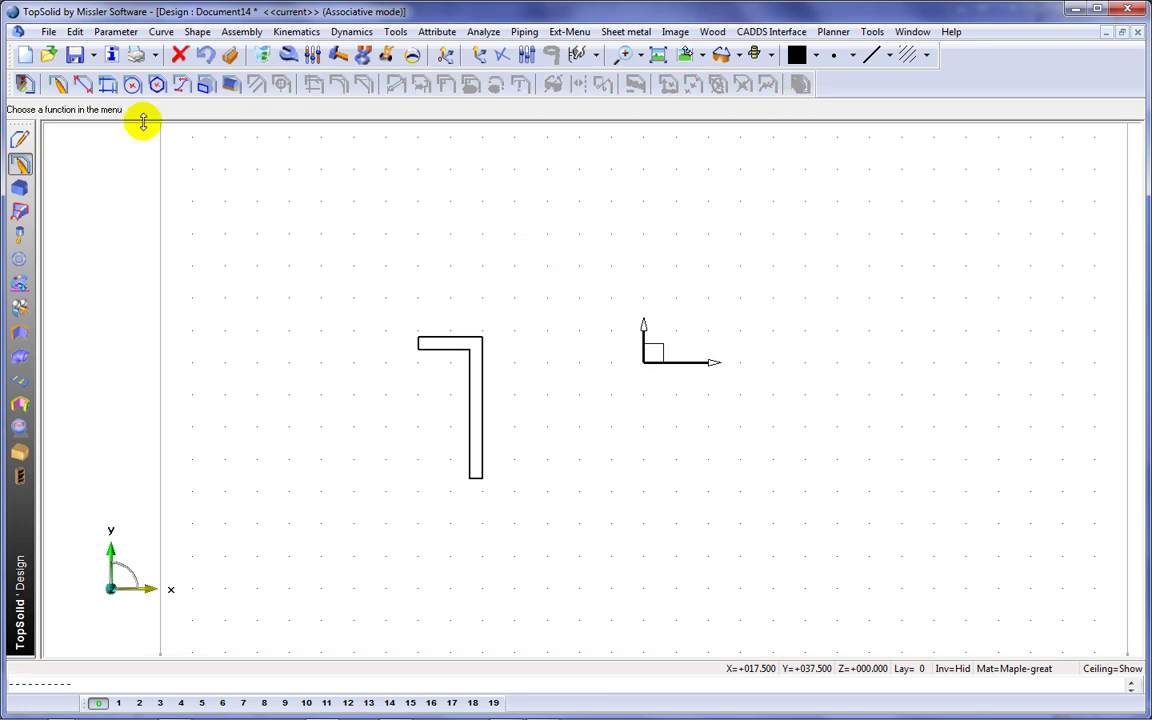
Revolve the profile 360° around the vertical axis into a flanged ring
{"action": "left_click", "coordinate": [21, 188]}
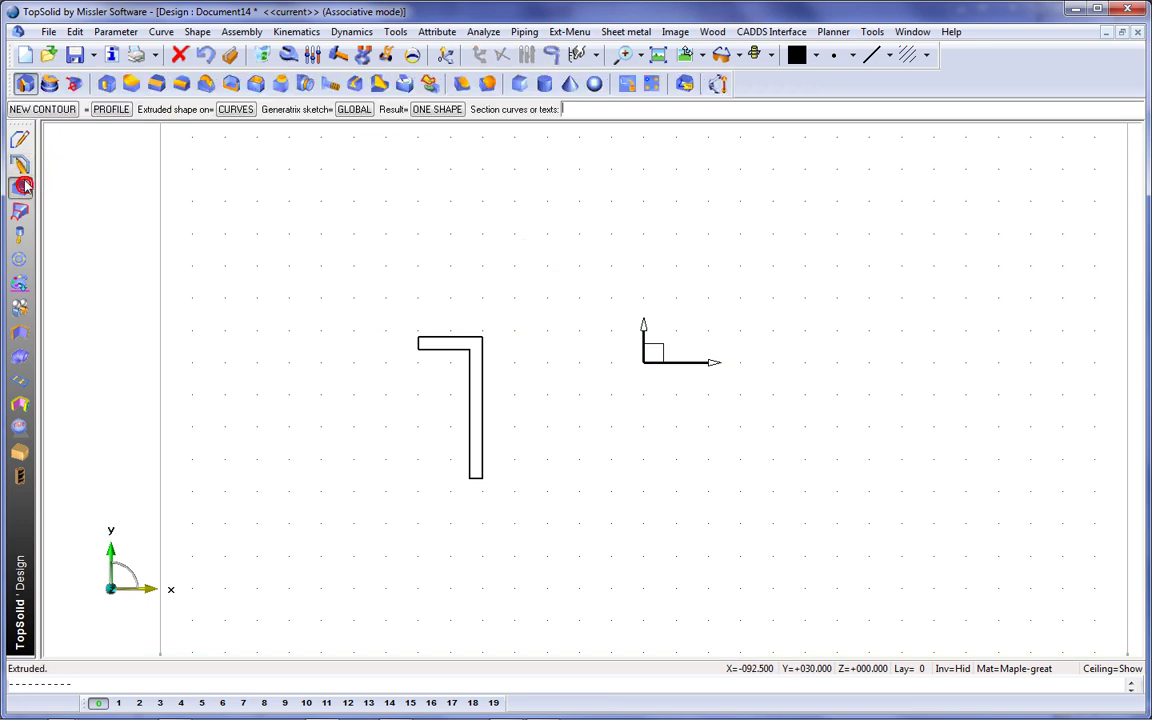
{"action": "left_click", "coordinate": [55, 85]}
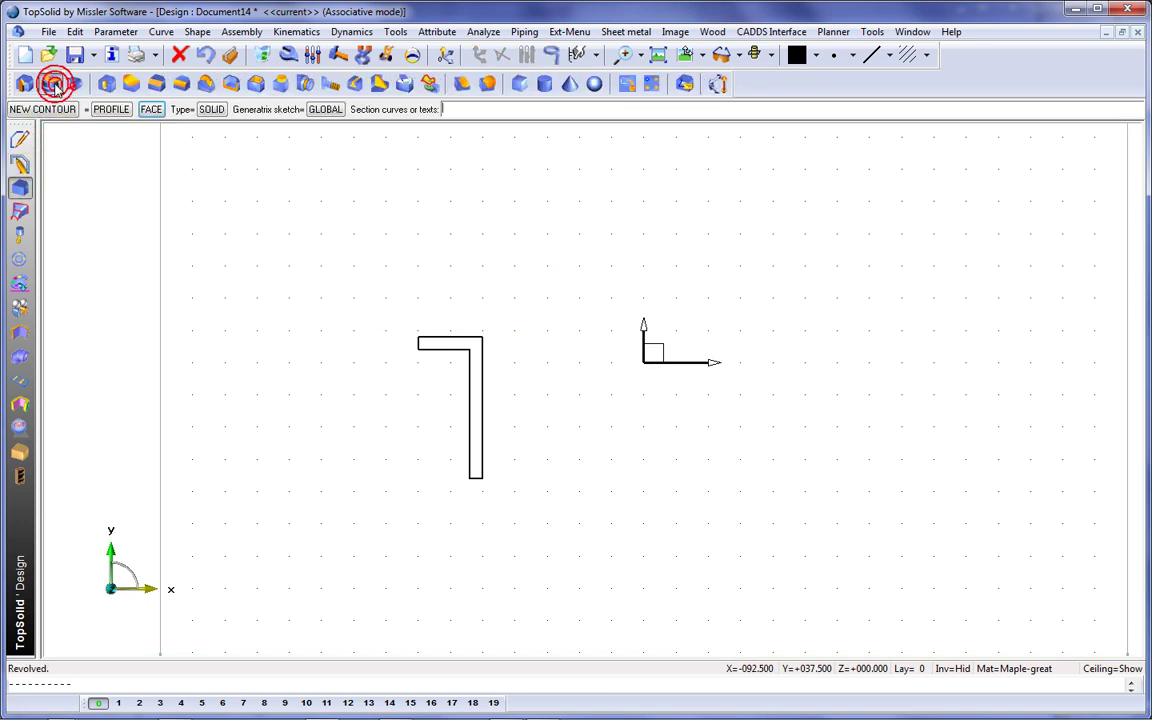
{"action": "left_click", "coordinate": [450, 335]}
{"action": "left_click", "coordinate": [638, 325]}
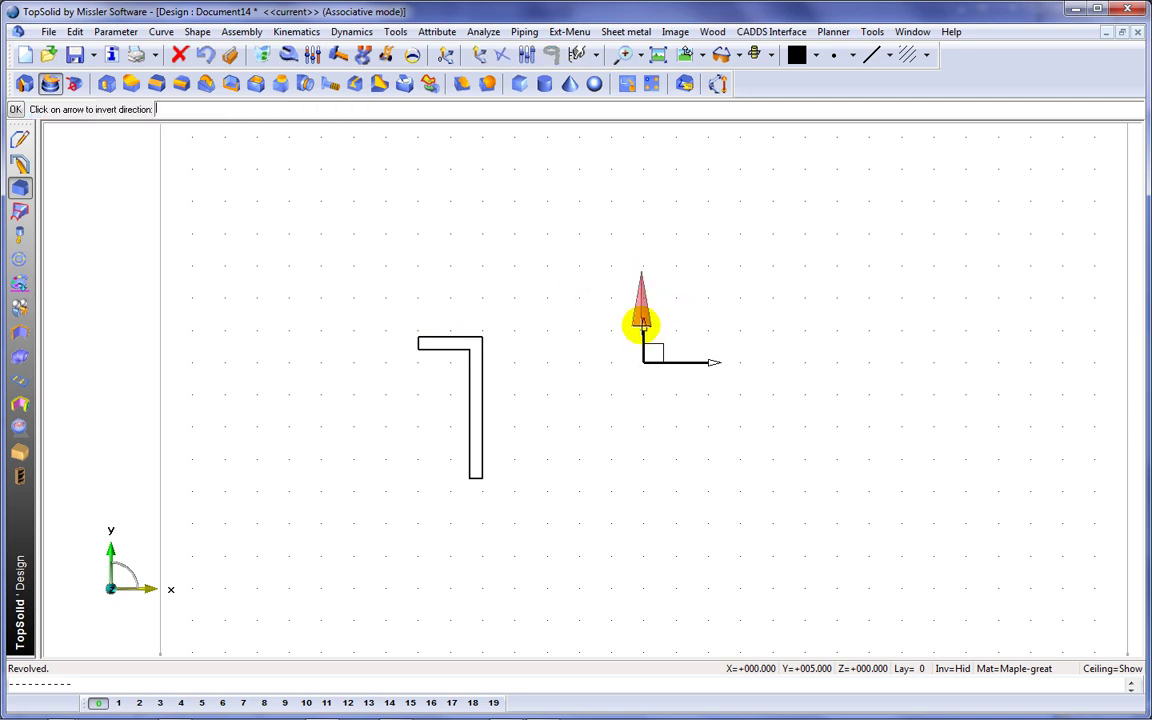
{"action": "left_click", "coordinate": [601, 319]}
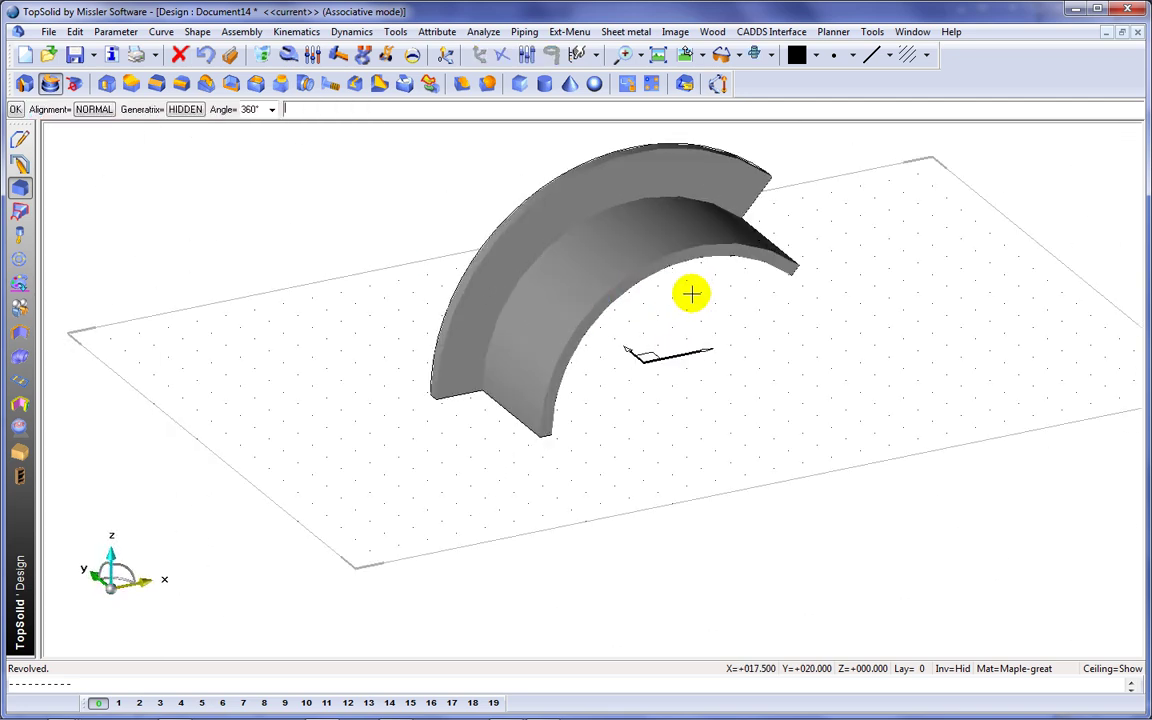
{"action": "left_click", "coordinate": [633, 293]}
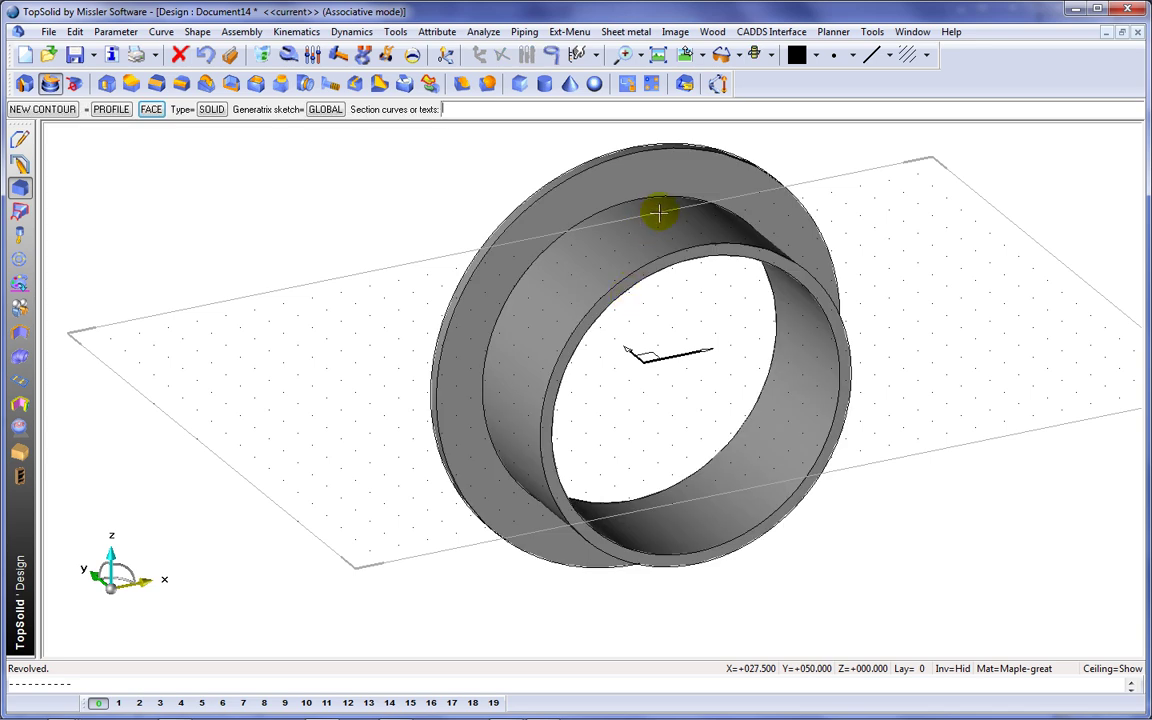
Chamfer the outer rim, inner rim and bottom edges by 1 mm
{"action": "middle_click_drag", "start_coordinate": [661, 211], "coordinate": [610, 281]}
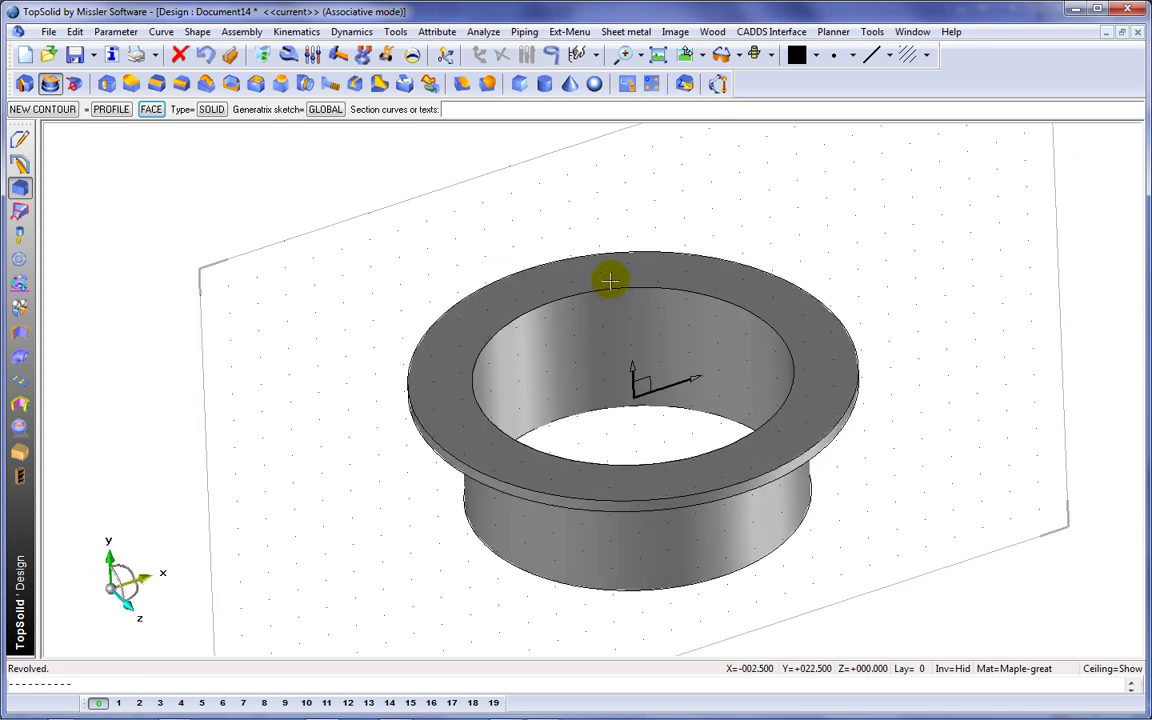
{"action": "left_click", "coordinate": [158, 84]}
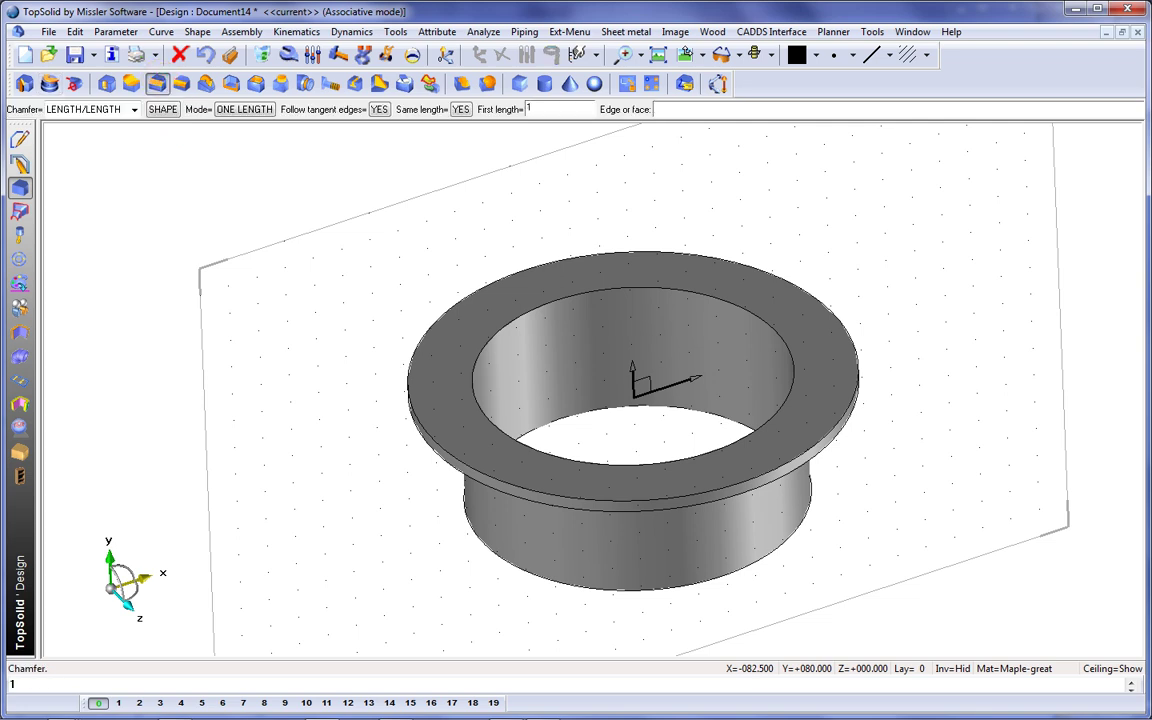
{"action": "left_click", "coordinate": [410, 395]}
{"action": "left_click", "coordinate": [477, 396]}
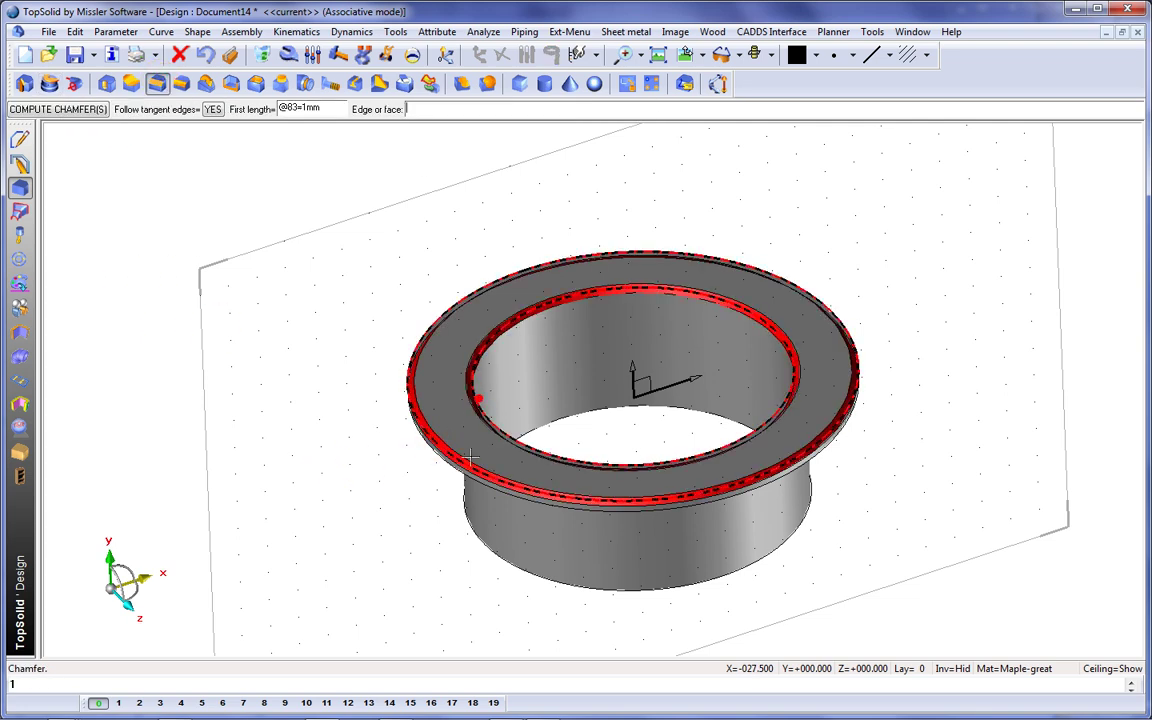
{"action": "left_click", "coordinate": [481, 540]}
{"action": "left_click", "coordinate": [386, 532]}
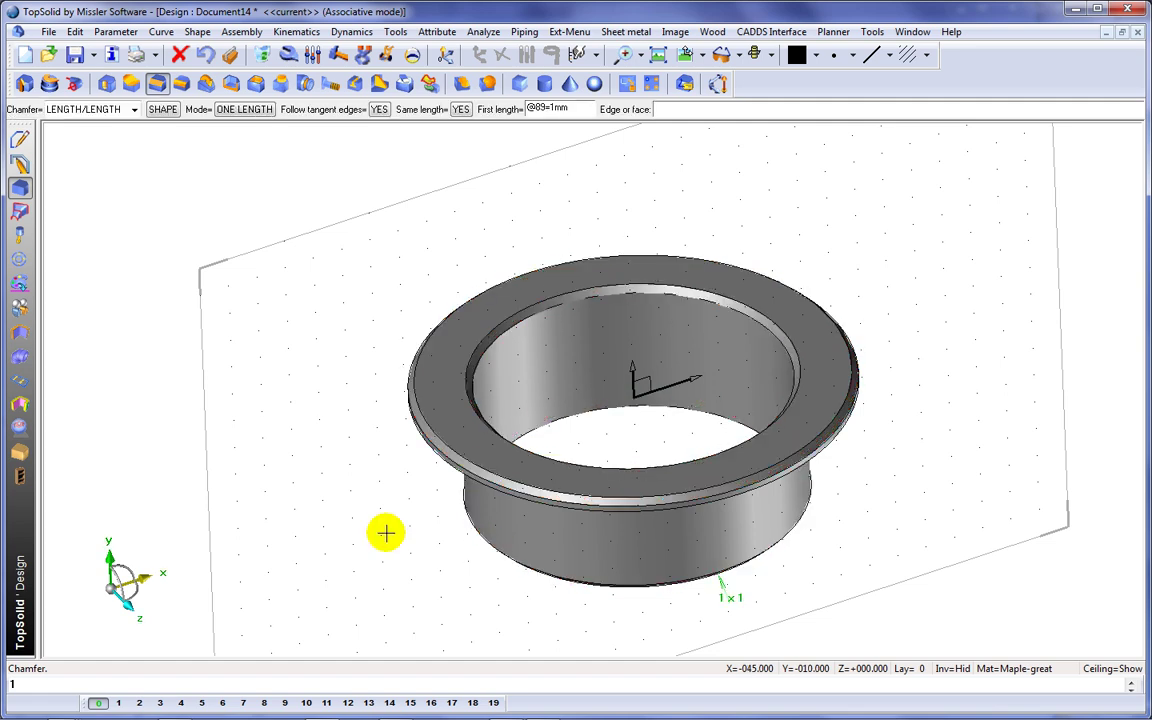
Define the ring as a part designated Cable Connection
{"action": "left_click", "coordinate": [20, 256]}
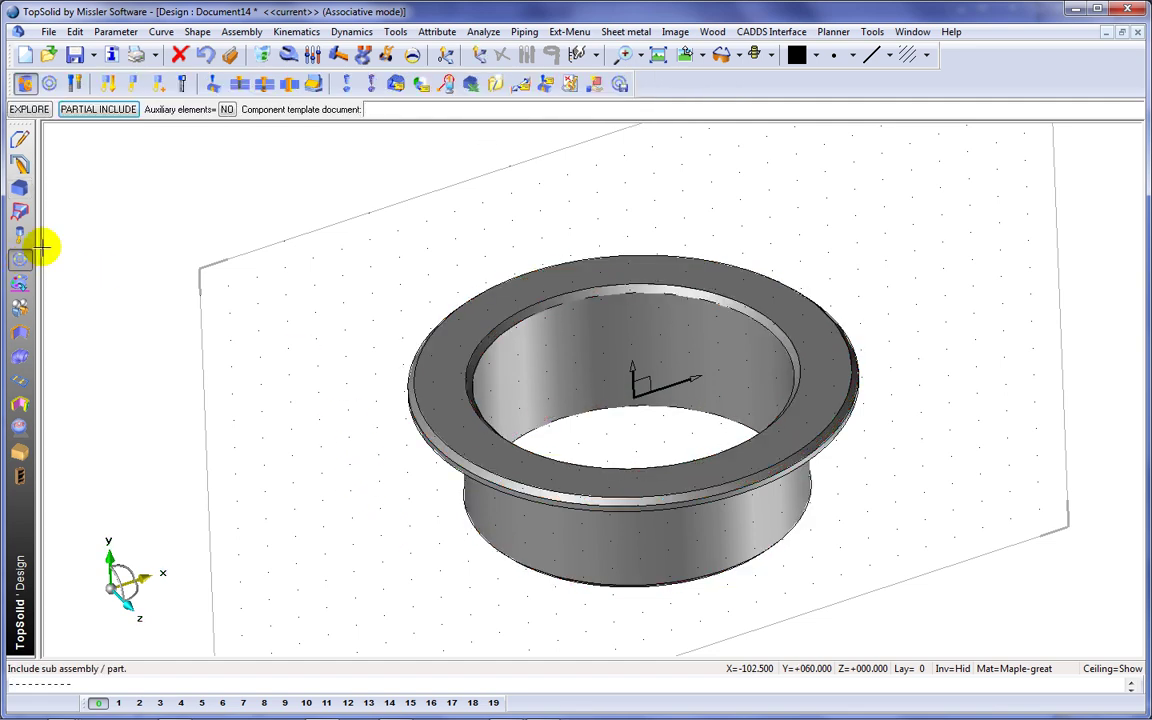
{"action": "left_click", "coordinate": [396, 83]}
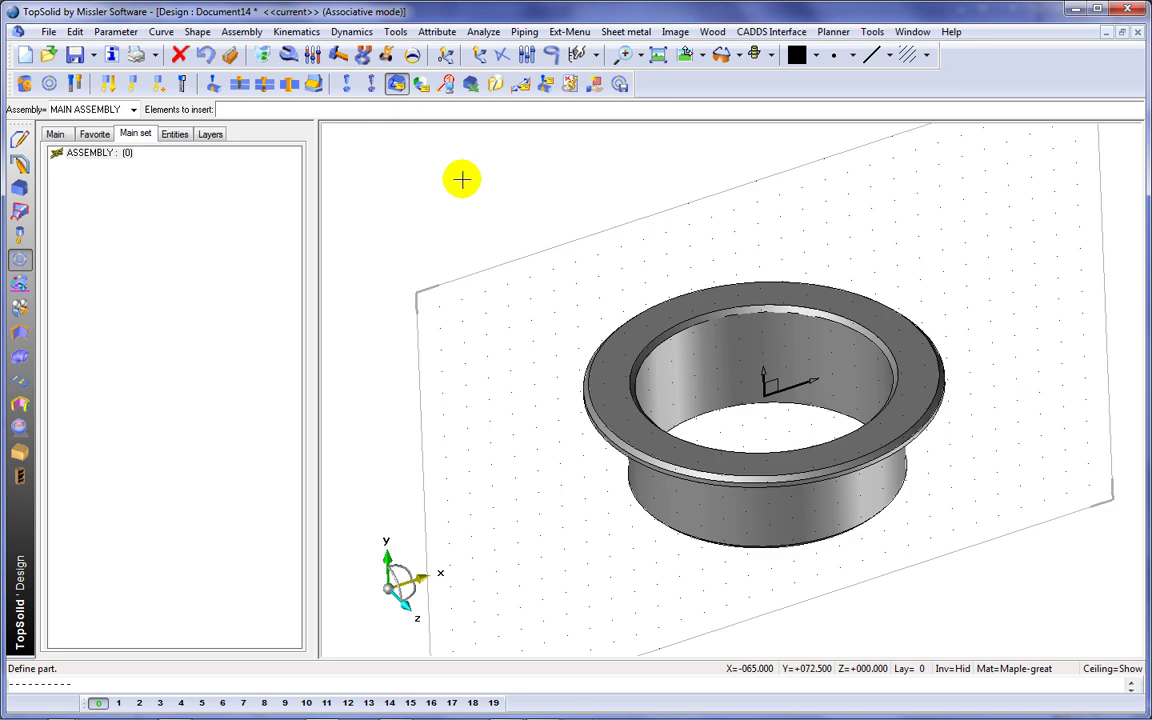
{"action": "left_click", "coordinate": [630, 343]}
{"action": "right_click", "coordinate": [630, 343]}
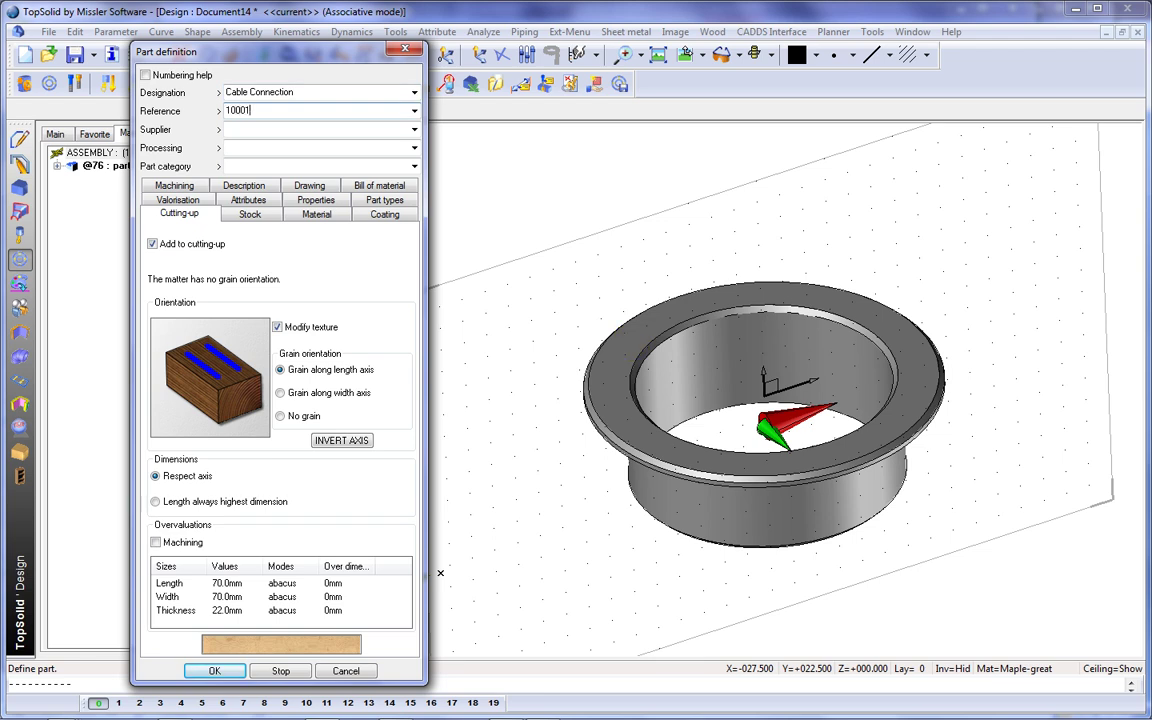
Set the part material to thermoplastic rigid PVC U
{"action": "left_click", "coordinate": [316, 214]}
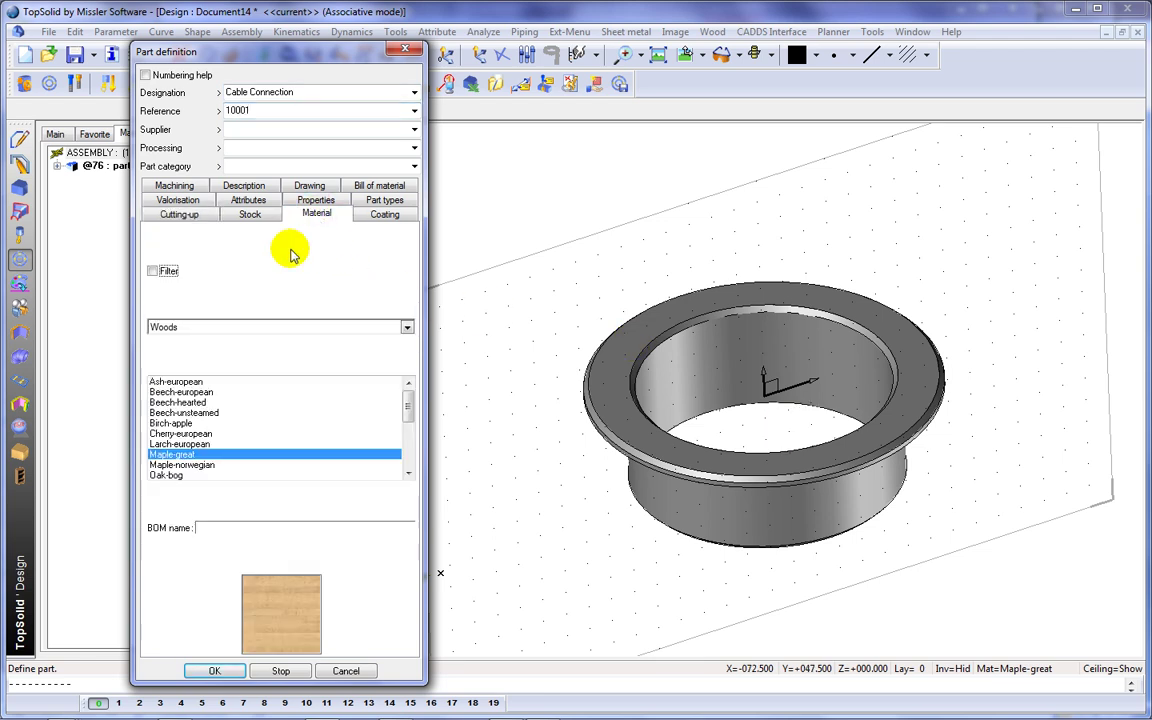
{"action": "left_click", "coordinate": [247, 327]}
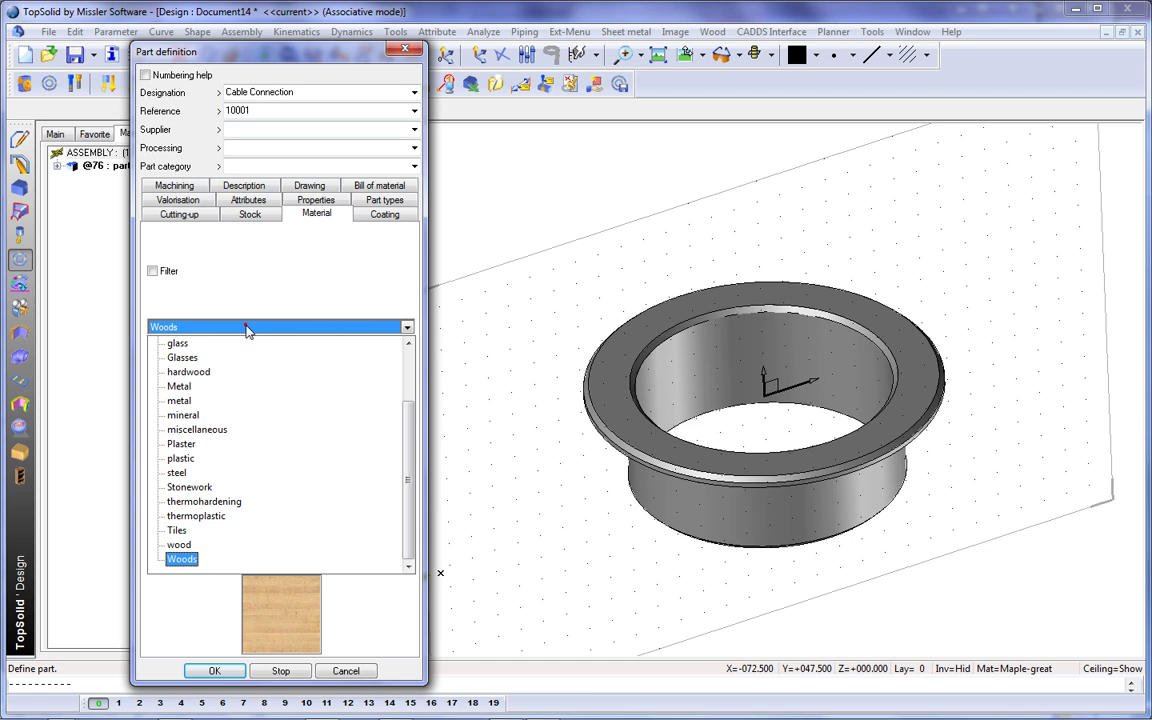
{"action": "left_click", "coordinate": [205, 516]}
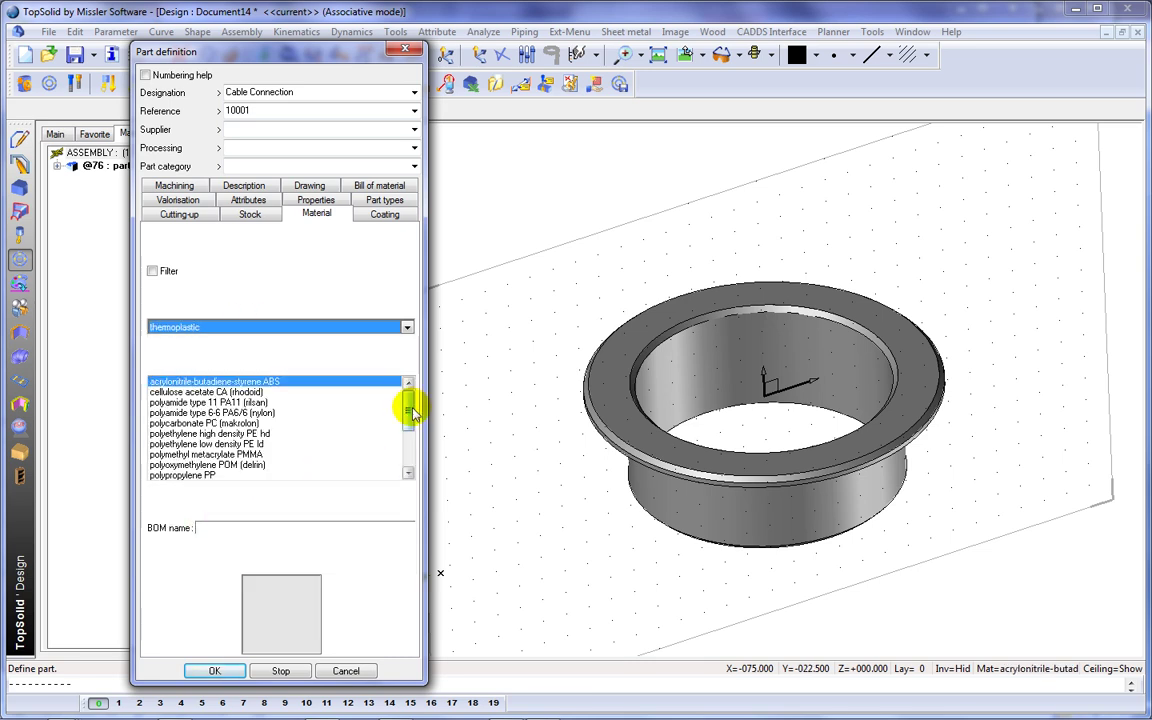
{"action": "left_click_drag", "start_coordinate": [404, 398], "coordinate": [406, 446]}
{"action": "left_click", "coordinate": [250, 450]}
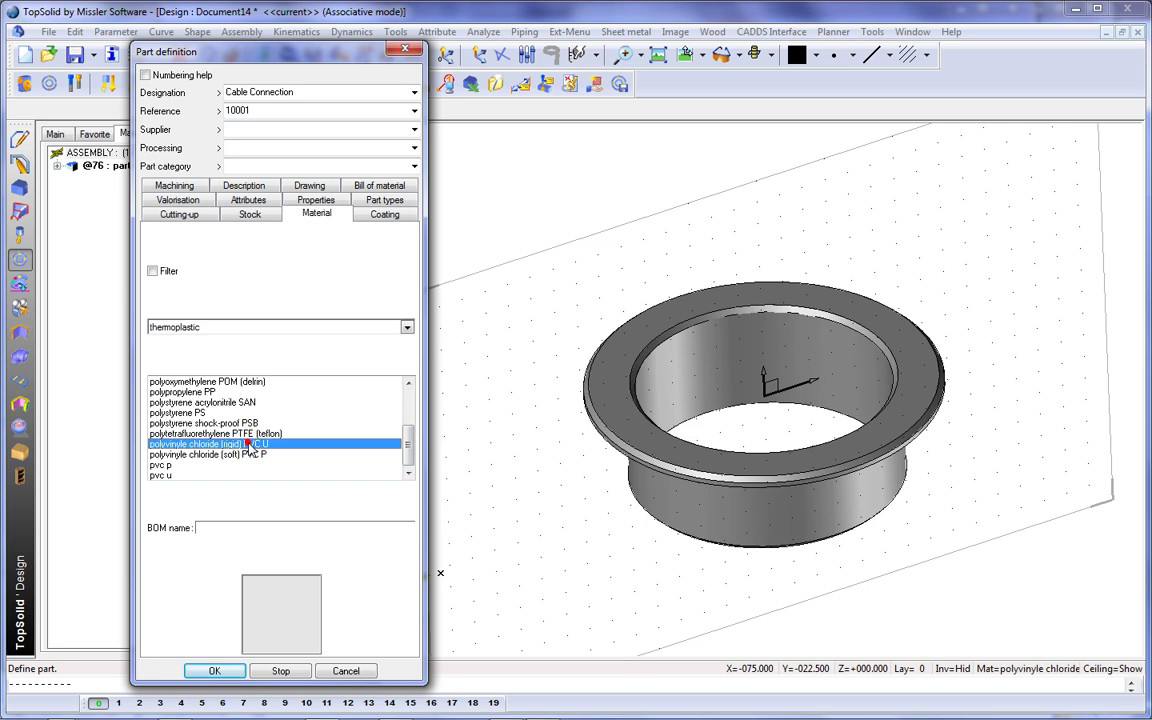
Confirm the part definition and switch the rendering display style
{"action": "left_click", "coordinate": [214, 670]}
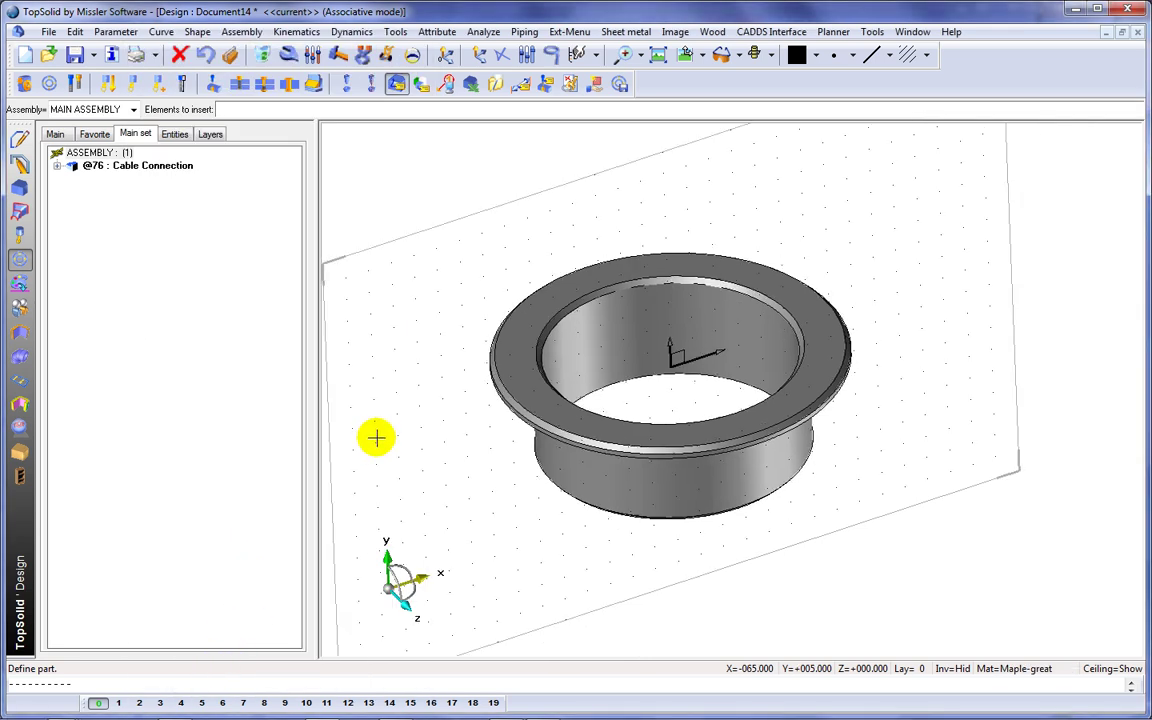
{"action": "left_click", "coordinate": [772, 55]}
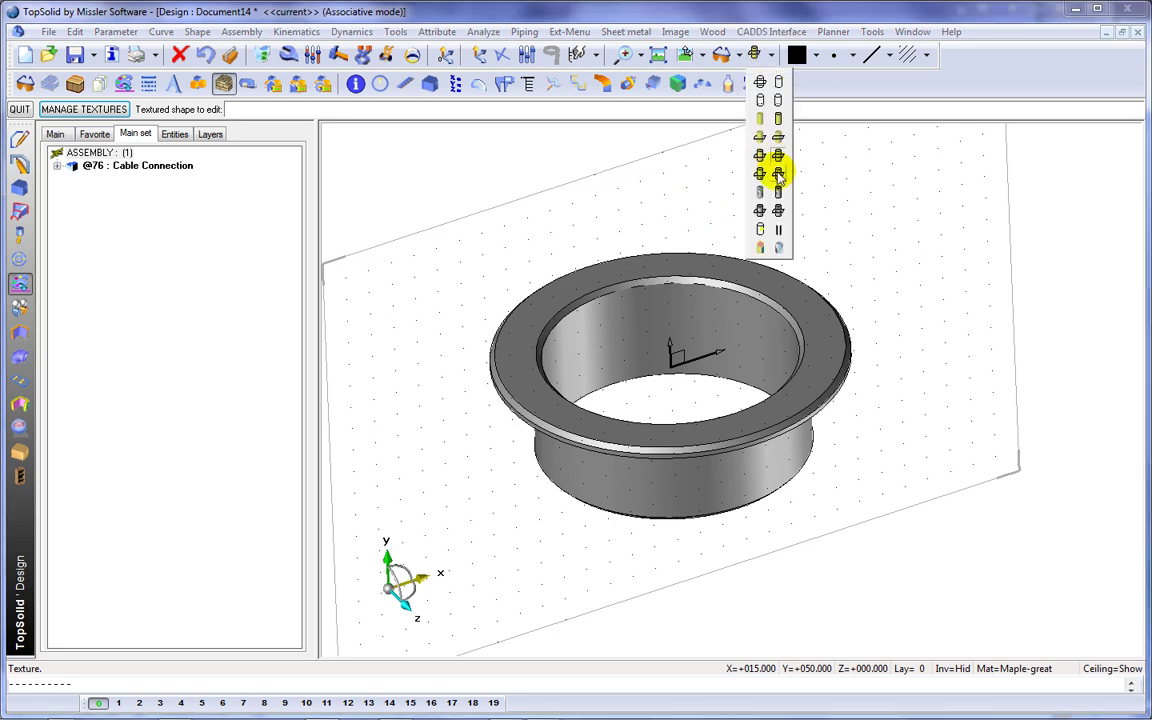
{"action": "left_click", "coordinate": [779, 208]}
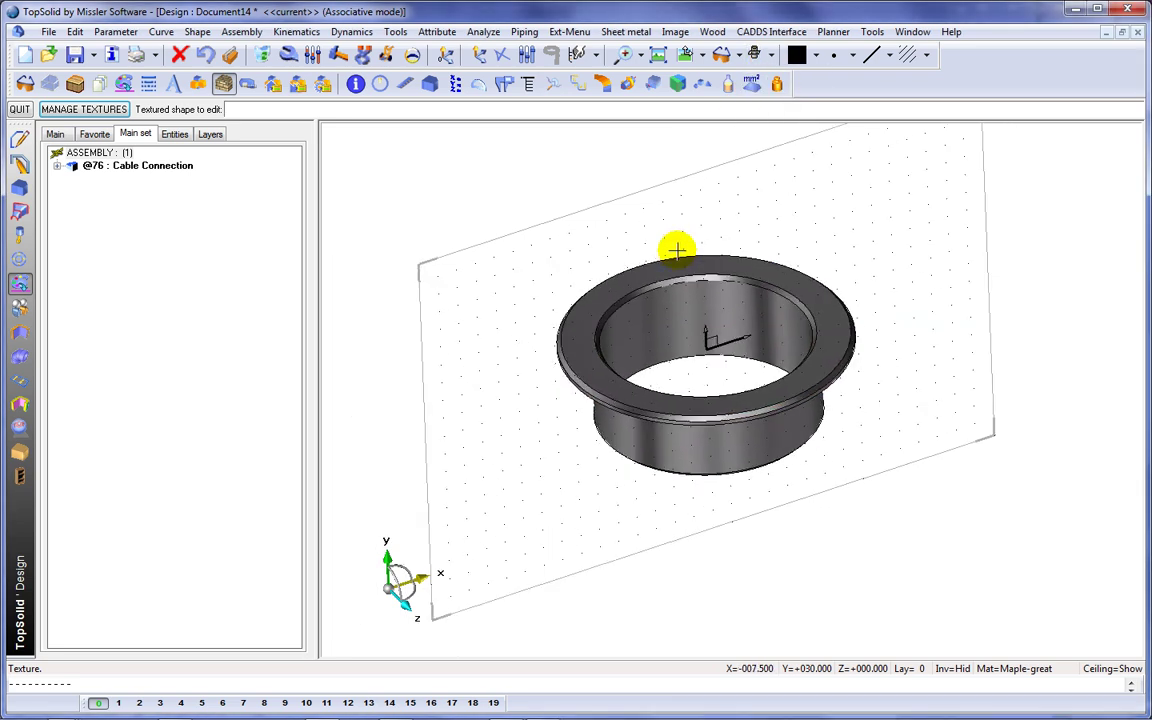
Sketch a rectangle facing the view that encloses the ring
{"action": "left_click", "coordinate": [20, 166]}
{"action": "left_click", "coordinate": [26, 86]}
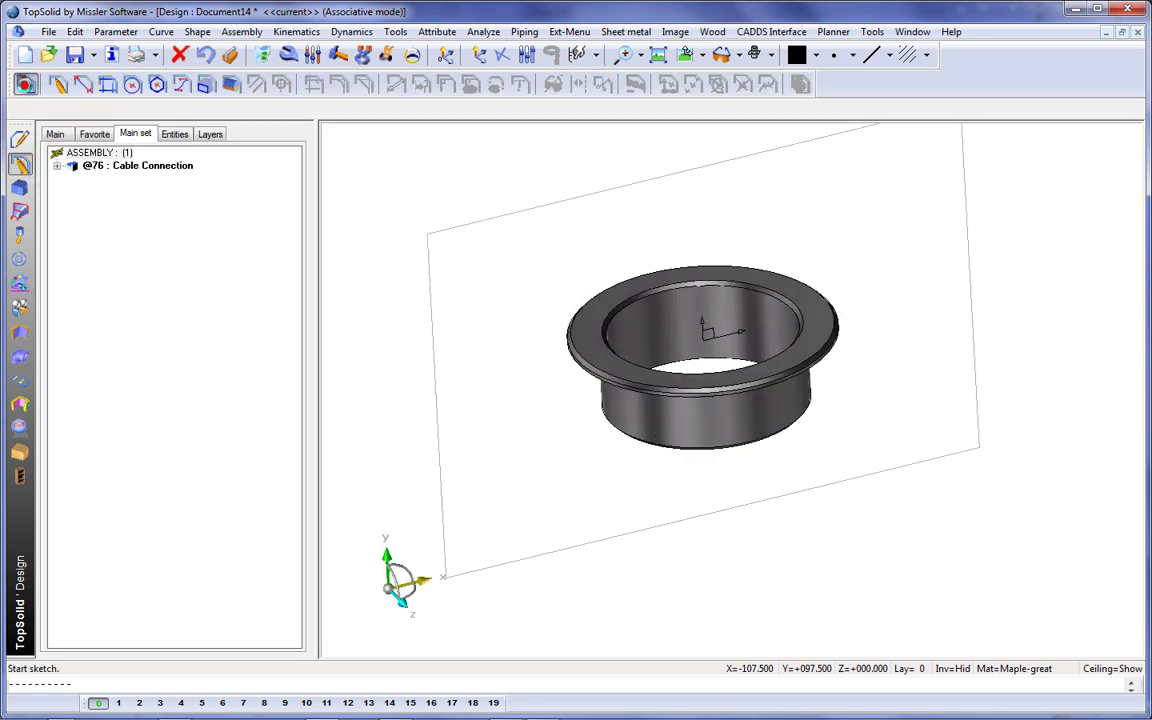
{"action": "left_click", "coordinate": [58, 84]}
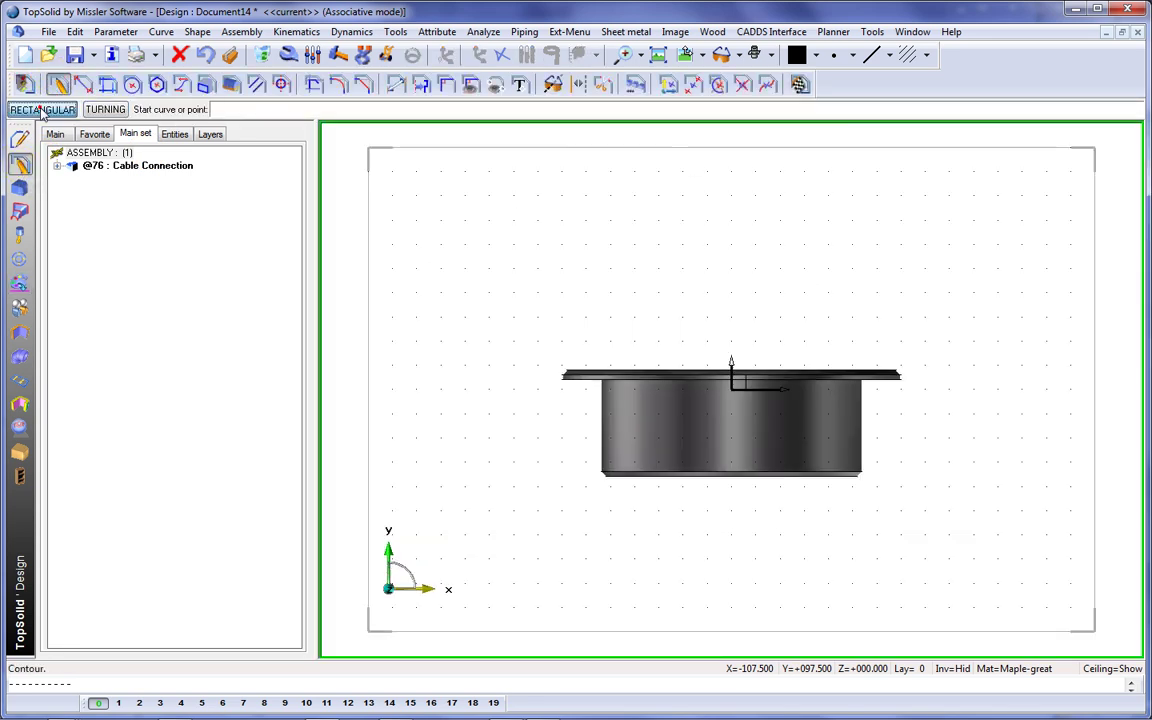
{"action": "left_click", "coordinate": [40, 109]}
{"action": "left_click", "coordinate": [344, 378]}
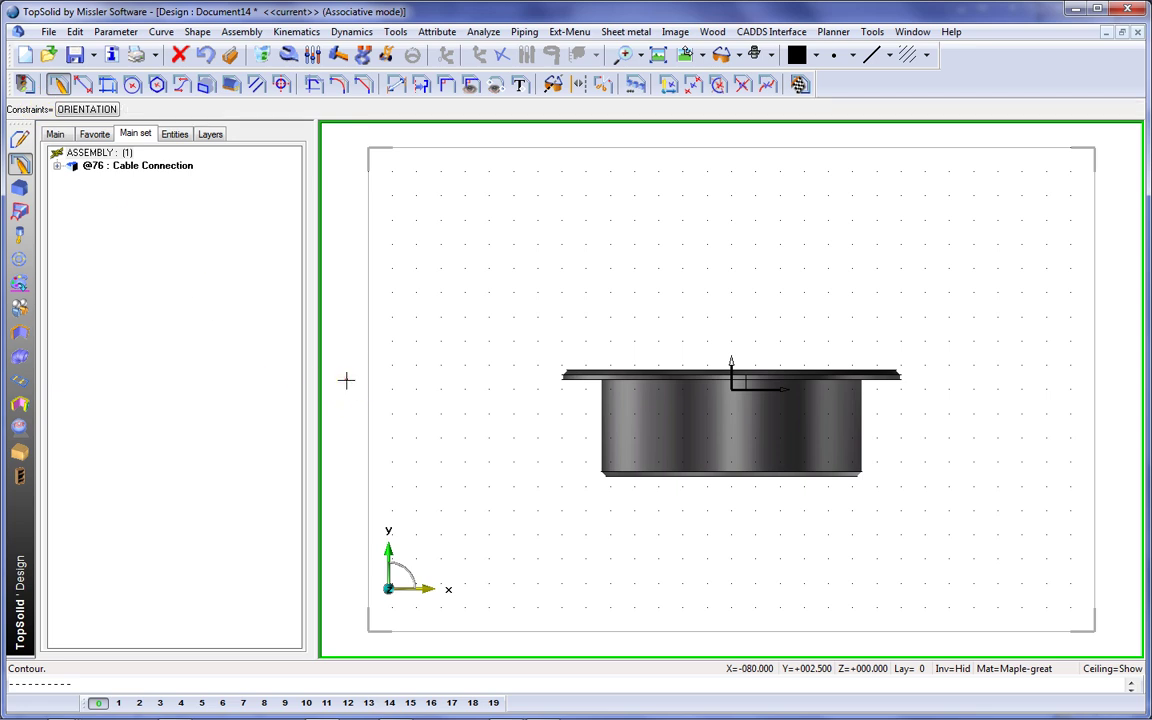
{"action": "left_click", "coordinate": [1107, 560]}
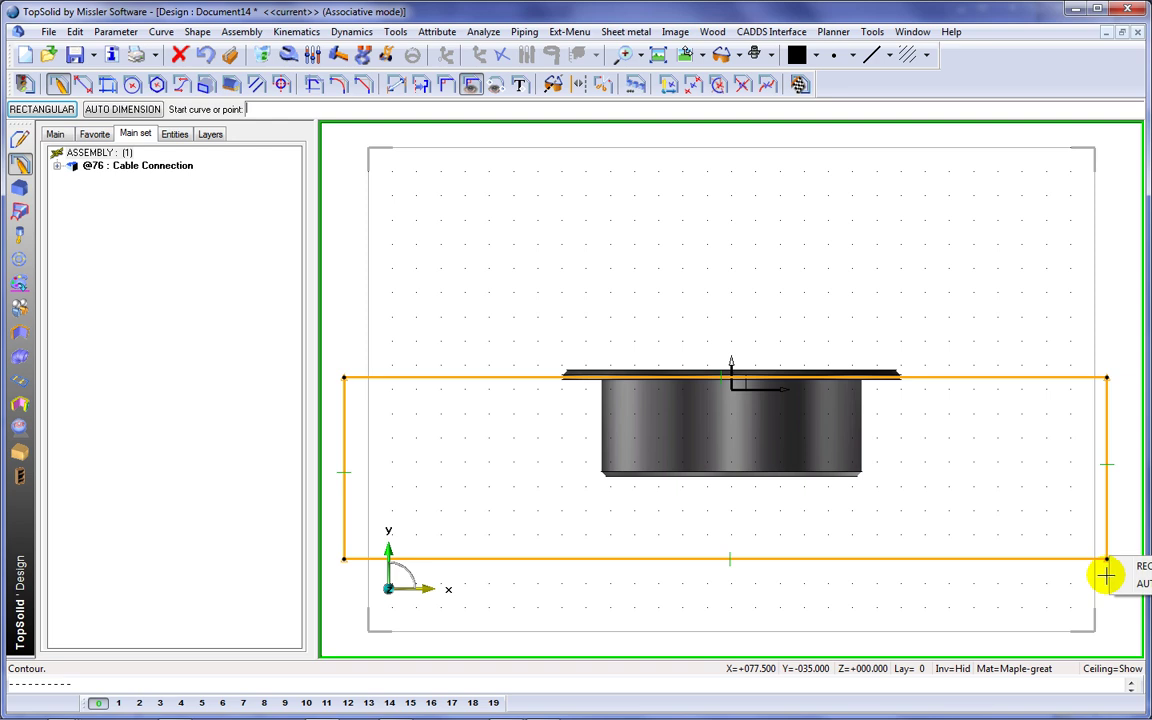
{"action": "middle_click", "coordinate": [1136, 580]}
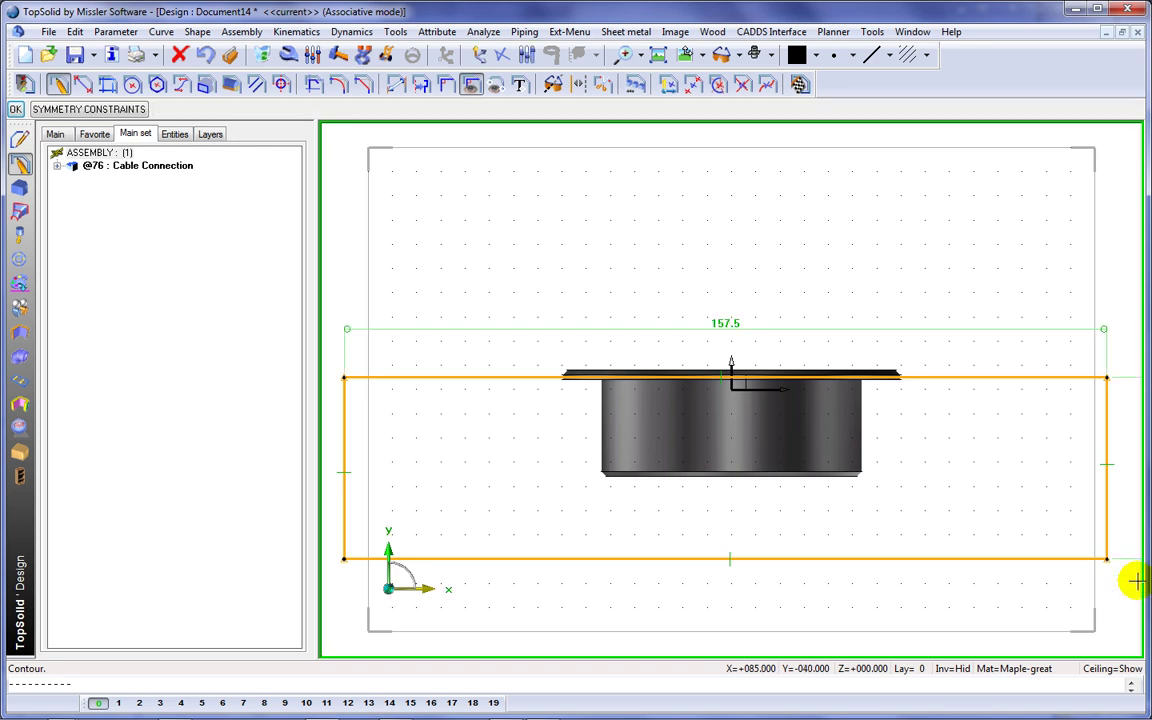
Make the rectangle symmetric about the Y axis only, not the X axis
{"action": "right_click", "coordinate": [957, 525]}
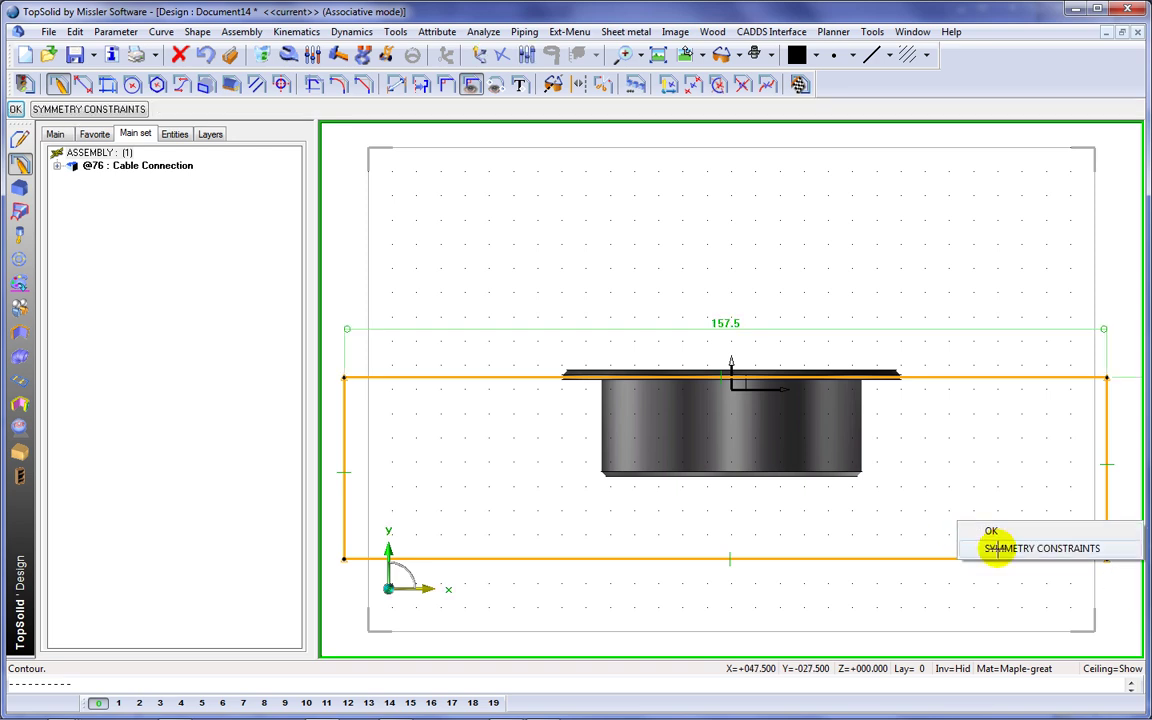
{"action": "left_click", "coordinate": [997, 548]}
{"action": "scroll", "coordinate": [911, 476], "scroll_direction": "down", "scroll_amount": 1}
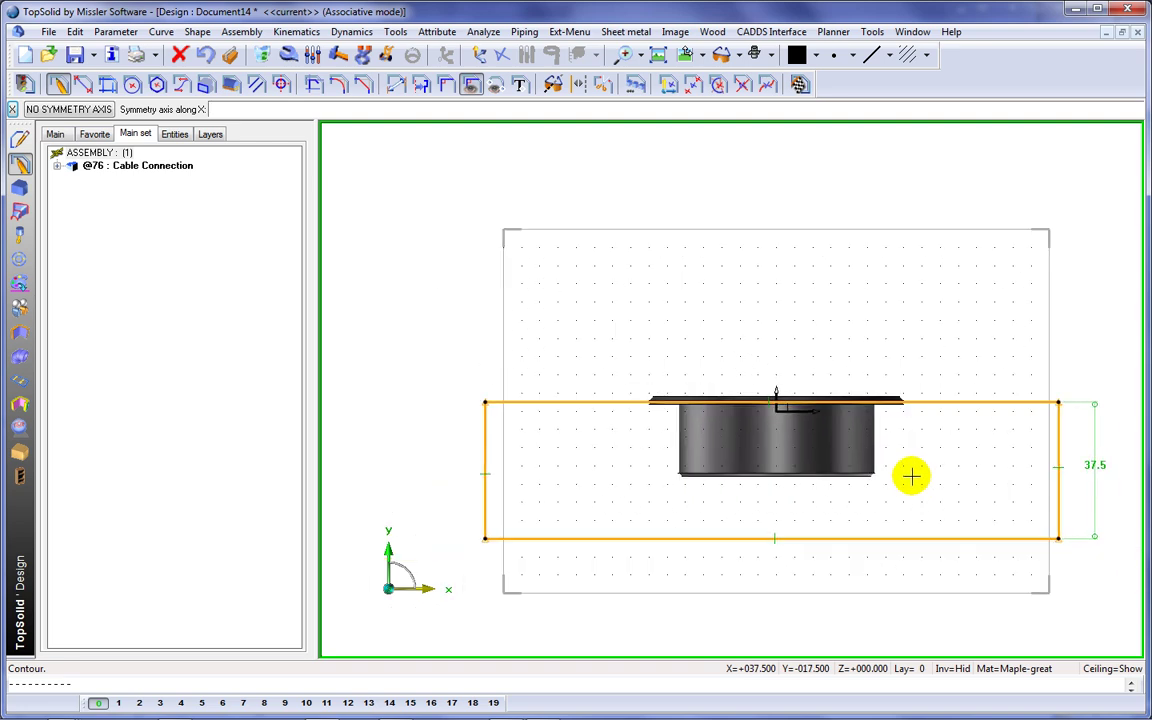
{"action": "right_click", "coordinate": [931, 487]}
{"action": "left_click", "coordinate": [962, 510]}
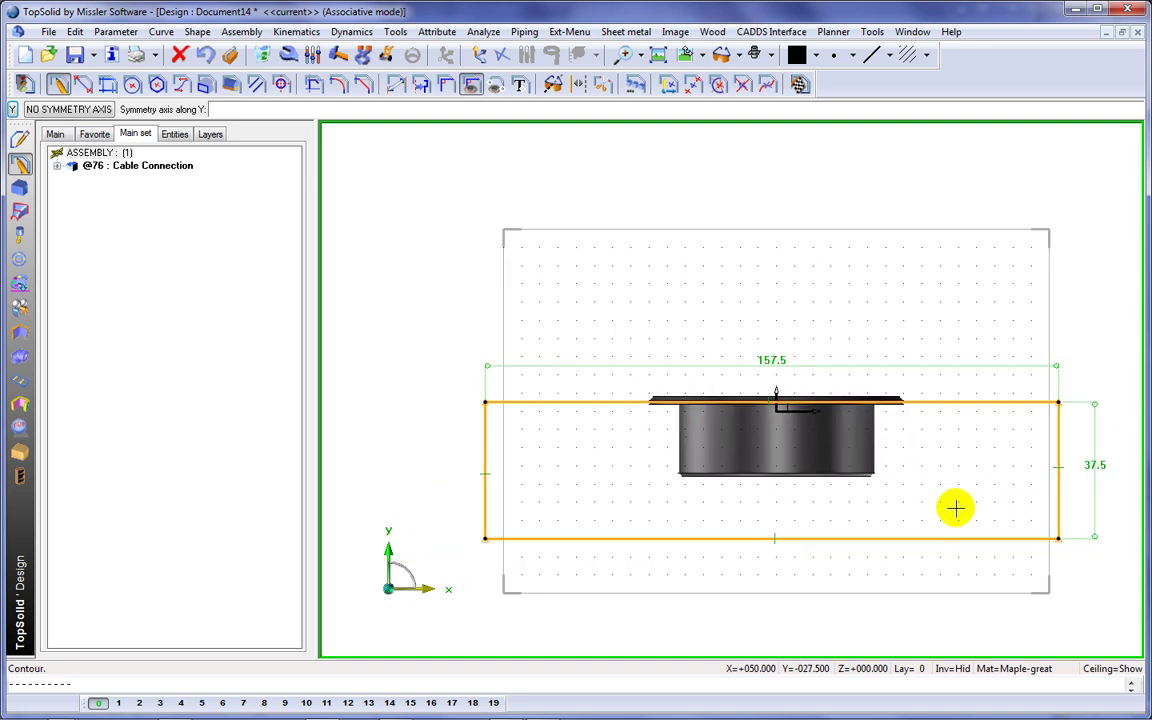
{"action": "left_click", "coordinate": [955, 508]}
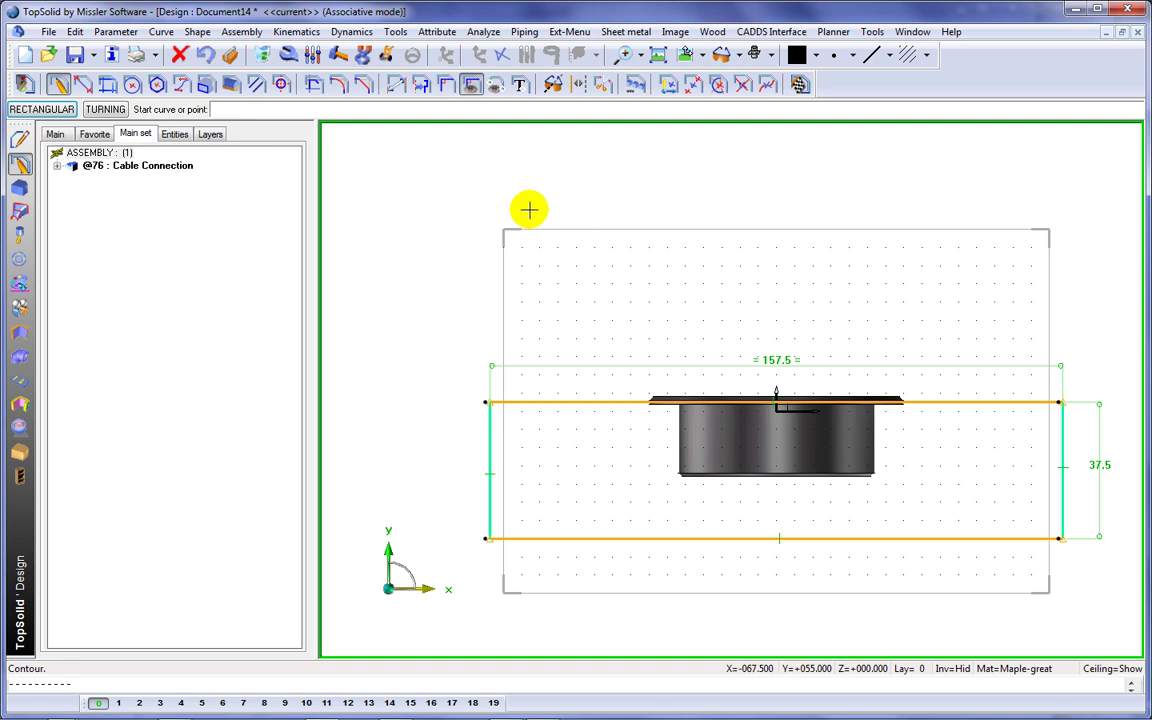
Add a 0 offset dimension from the rectangle's top line
{"action": "left_click", "coordinate": [396, 84]}
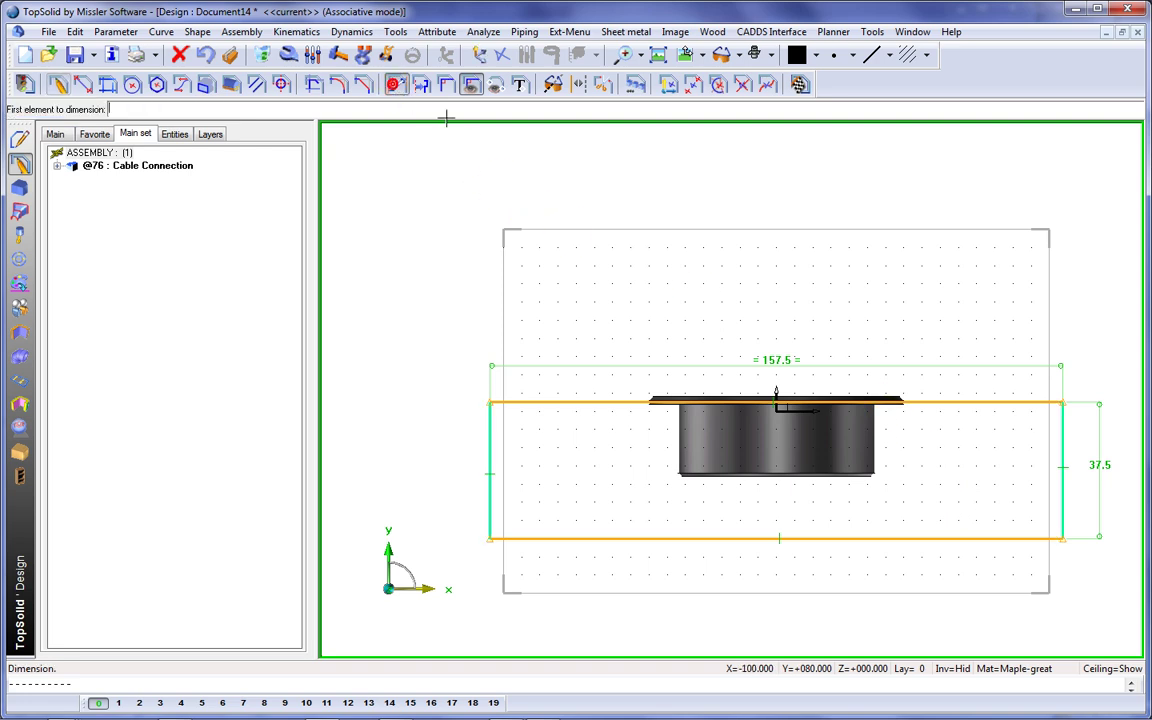
{"action": "left_click", "coordinate": [973, 401]}
{"action": "left_click", "coordinate": [818, 404]}
{"action": "left_click", "coordinate": [974, 430]}
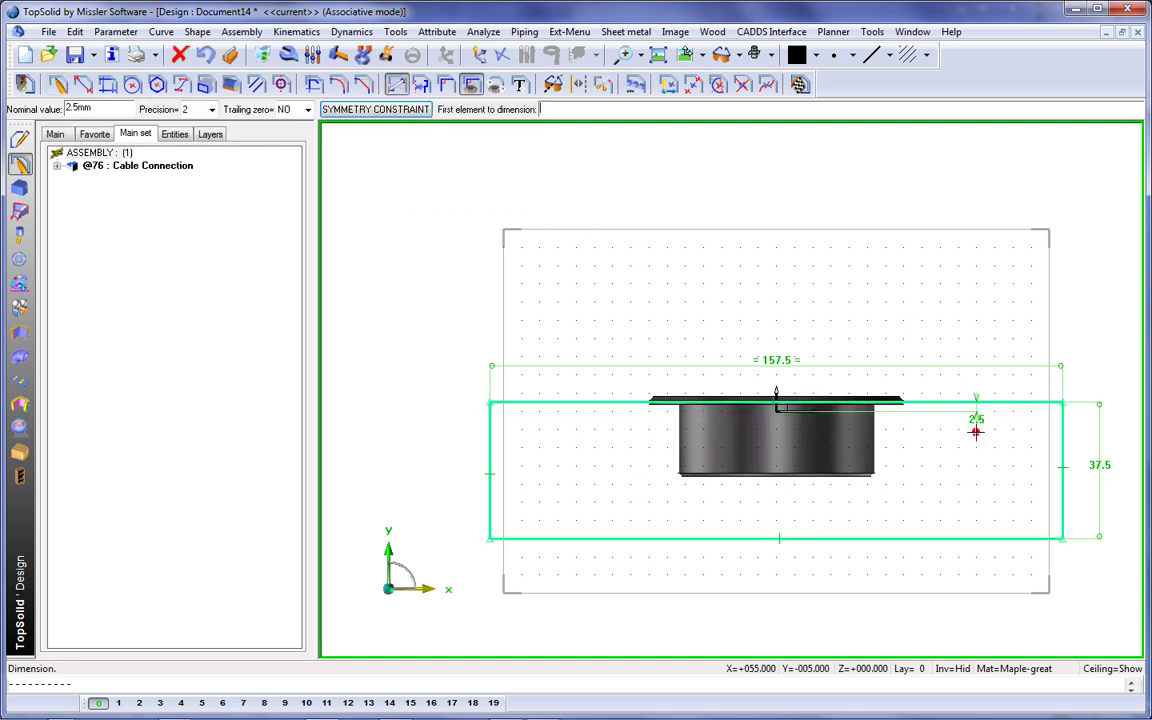
{"action": "type", "text": "0"}
{"action": "key", "text": "Return"}
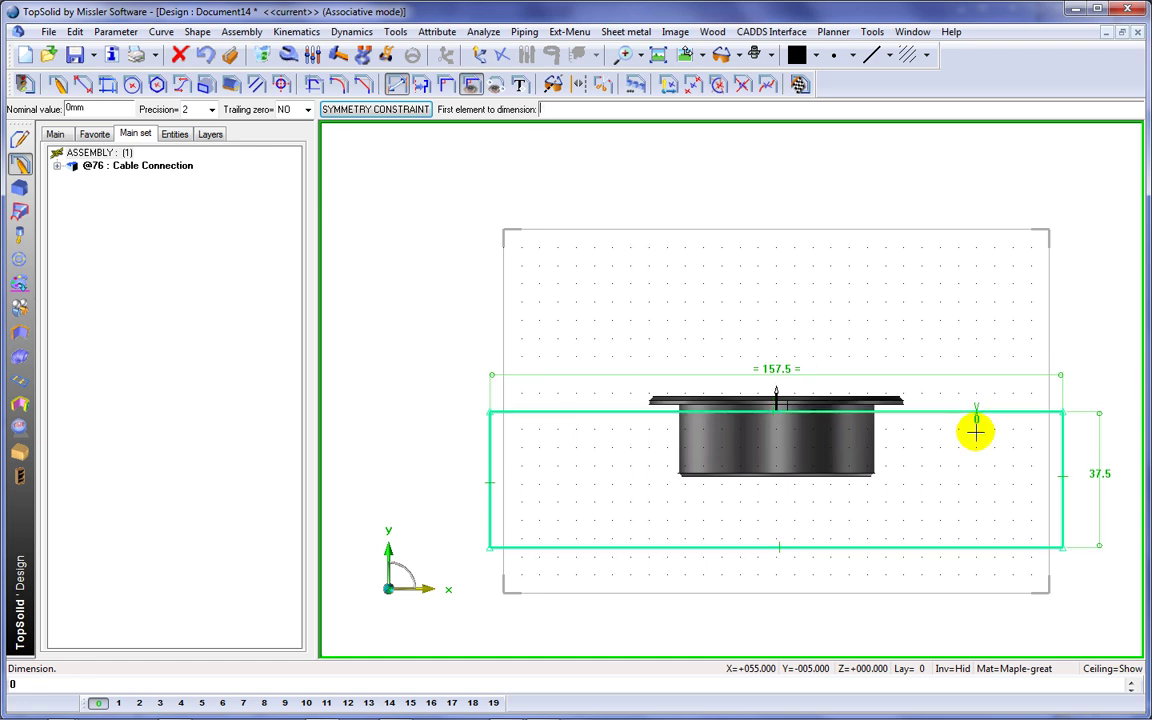
Change the rectangle's 37.5 height dimension to 22
{"action": "left_click", "coordinate": [1099, 486]}
{"action": "left_click", "coordinate": [1101, 491]}
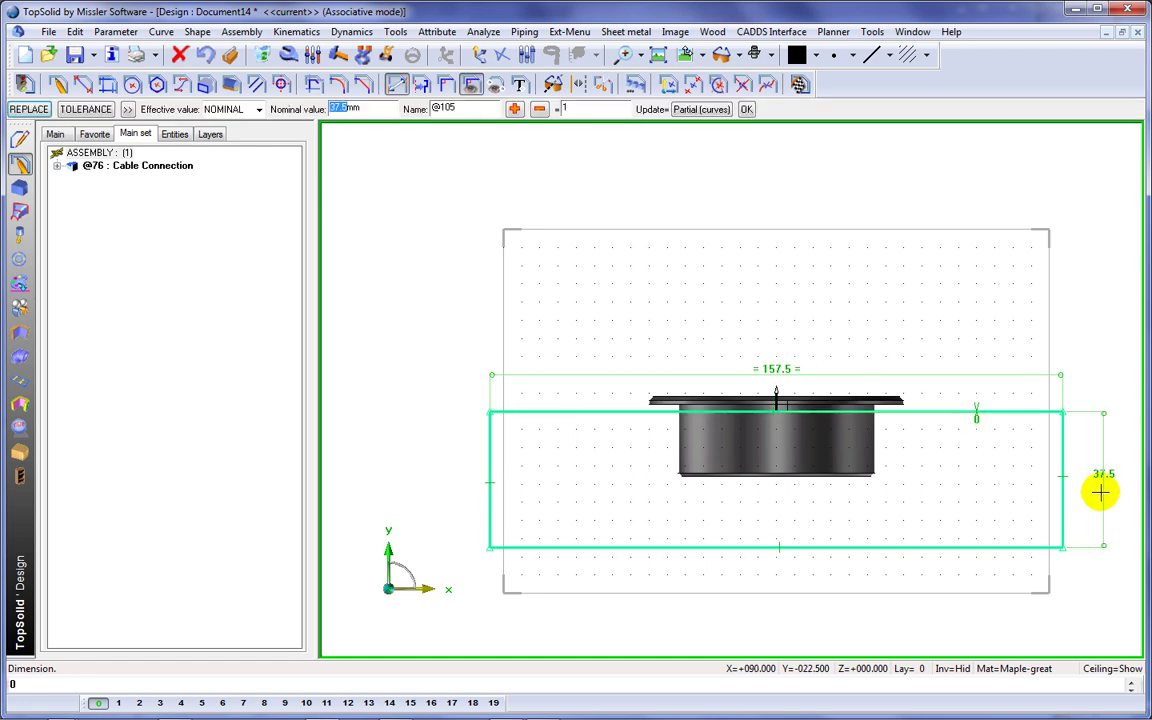
{"action": "type", "text": "22"}
{"action": "key", "text": "Return"}
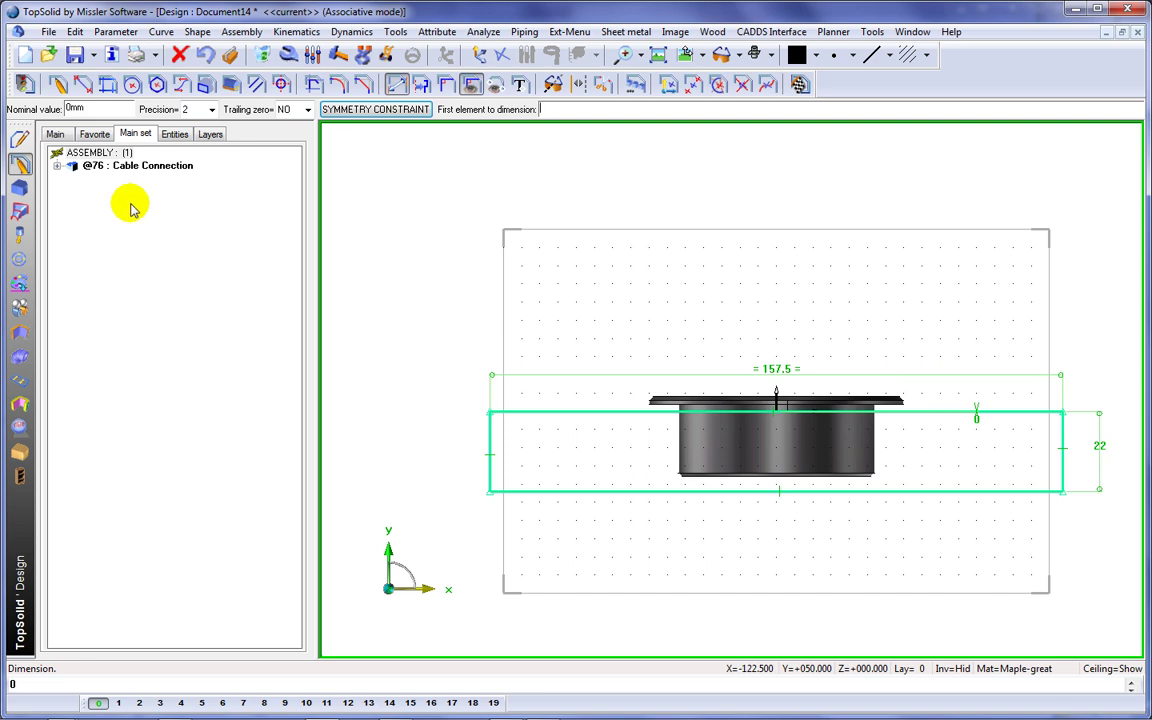
Extrude the rectangle to height 120 and view the panel from the front
{"action": "left_click", "coordinate": [21, 187]}
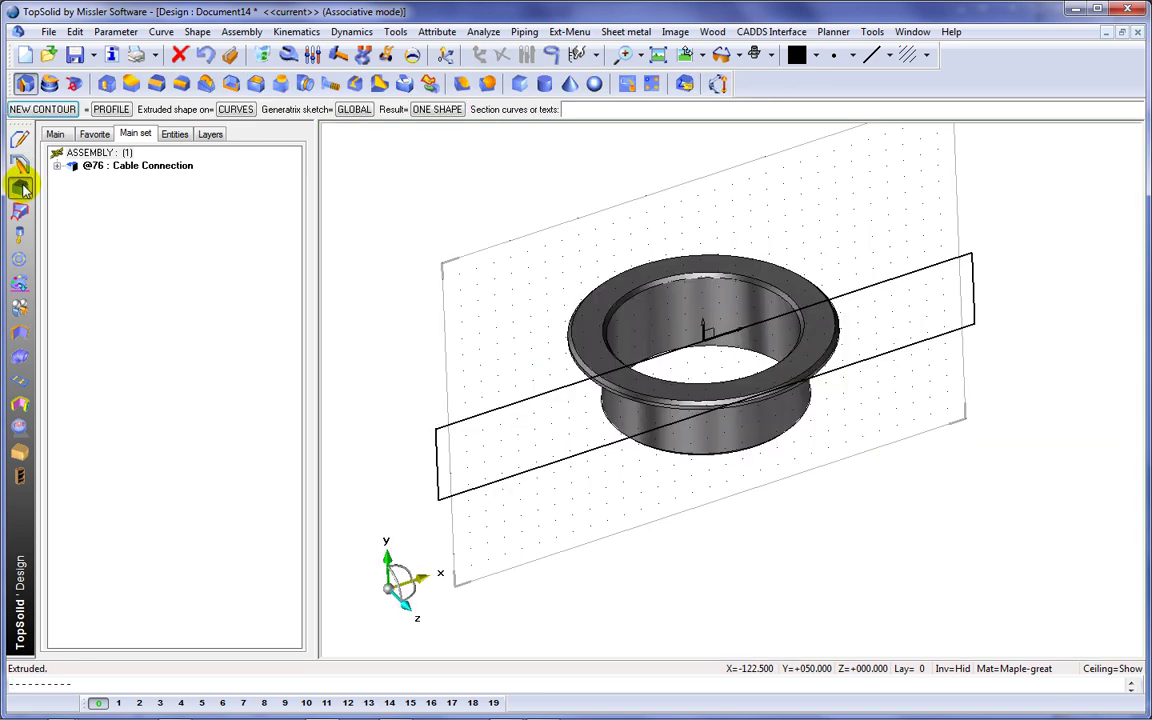
{"action": "left_click", "coordinate": [507, 402]}
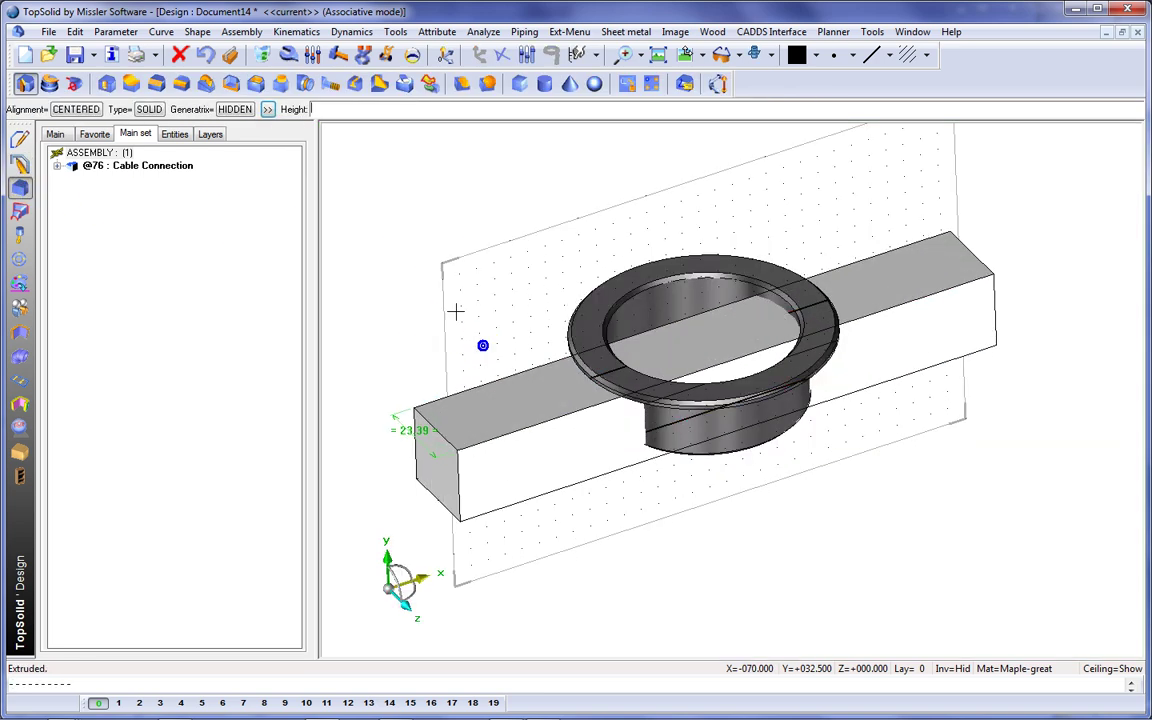
{"action": "left_click", "coordinate": [388, 229]}
{"action": "type", "text": "120"}
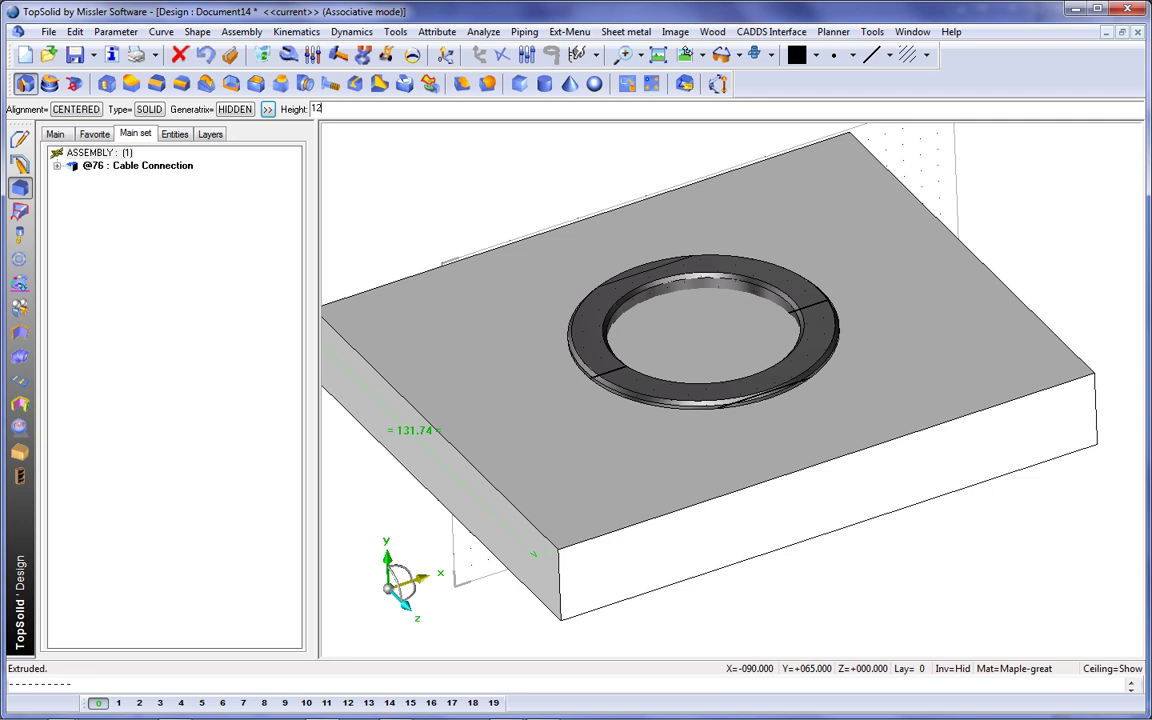
{"action": "key", "text": "Return"}
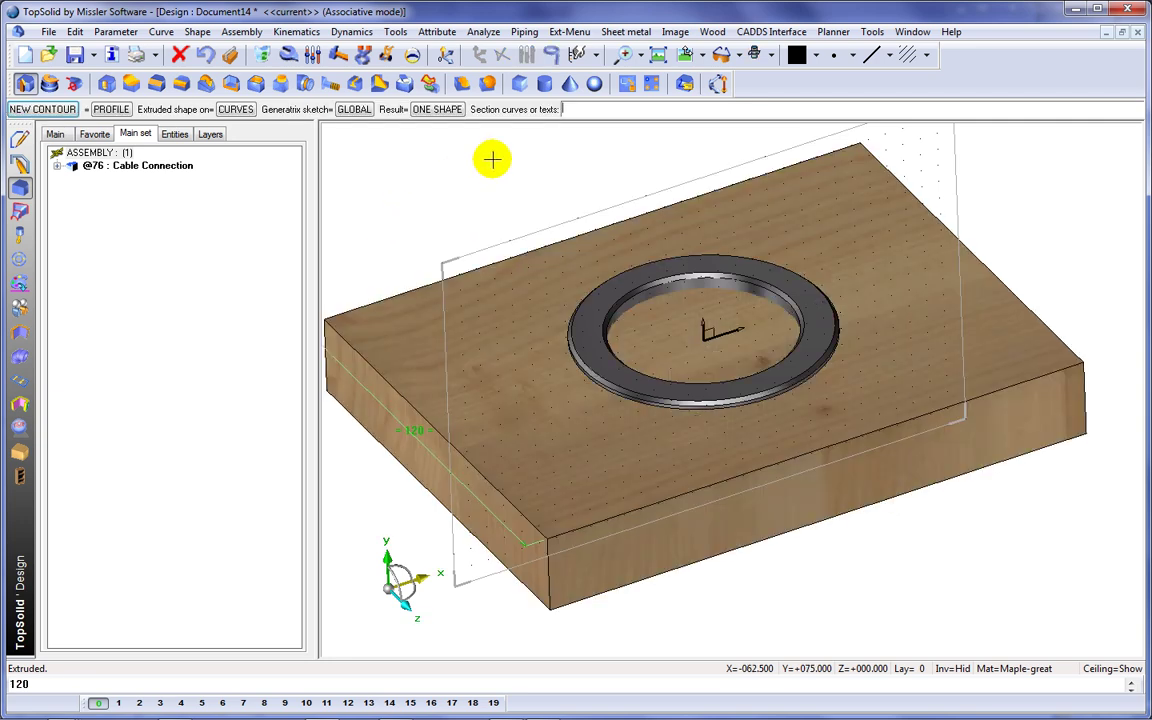
{"action": "left_click", "coordinate": [688, 53]}
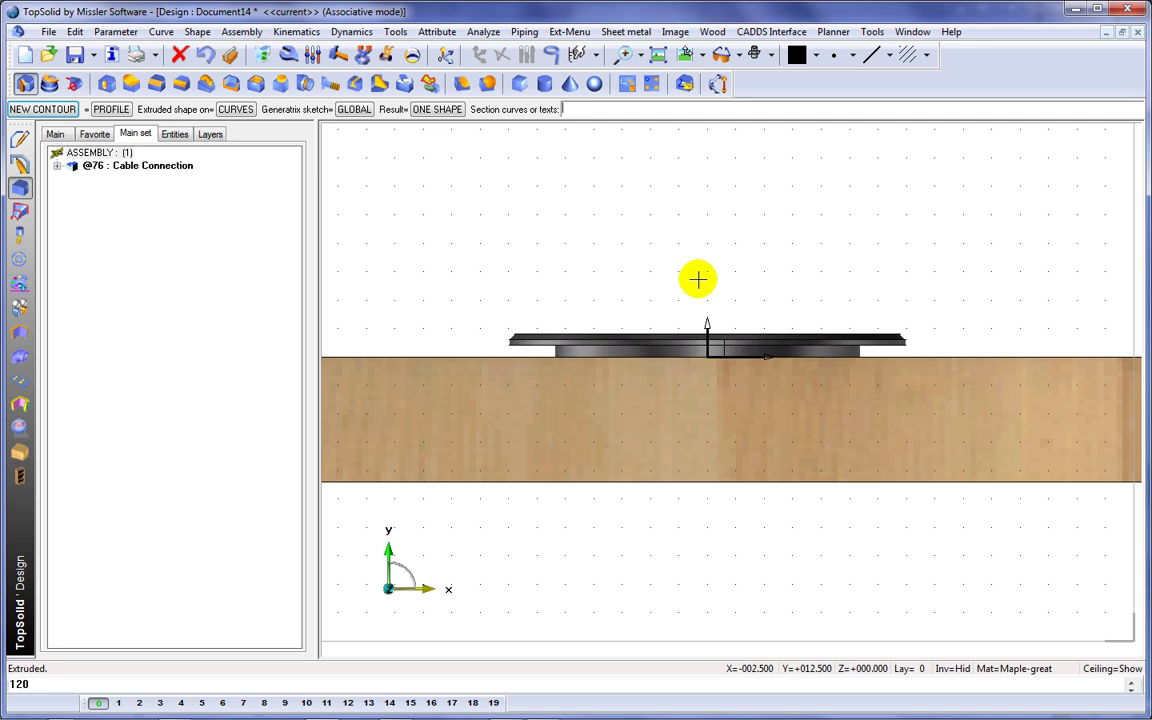
Modify the bushing's small 2 driving dimension so its flange sits flush on the panel
{"action": "key", "text": "Escape"}
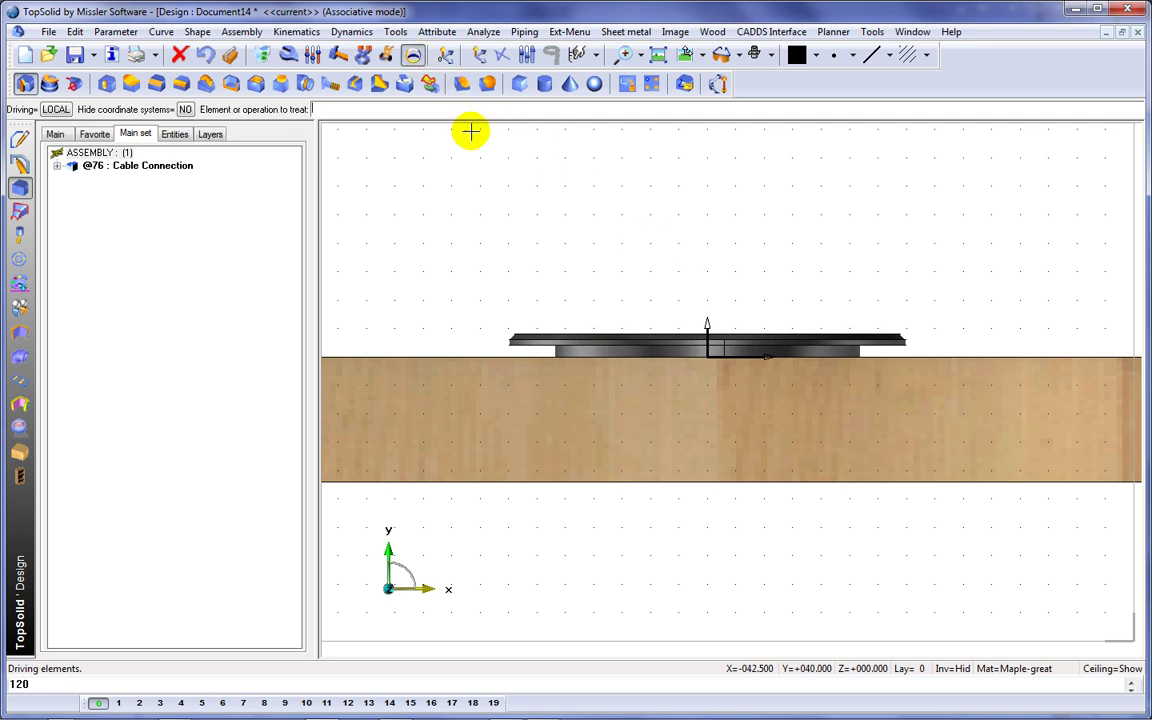
{"action": "left_click", "coordinate": [600, 352]}
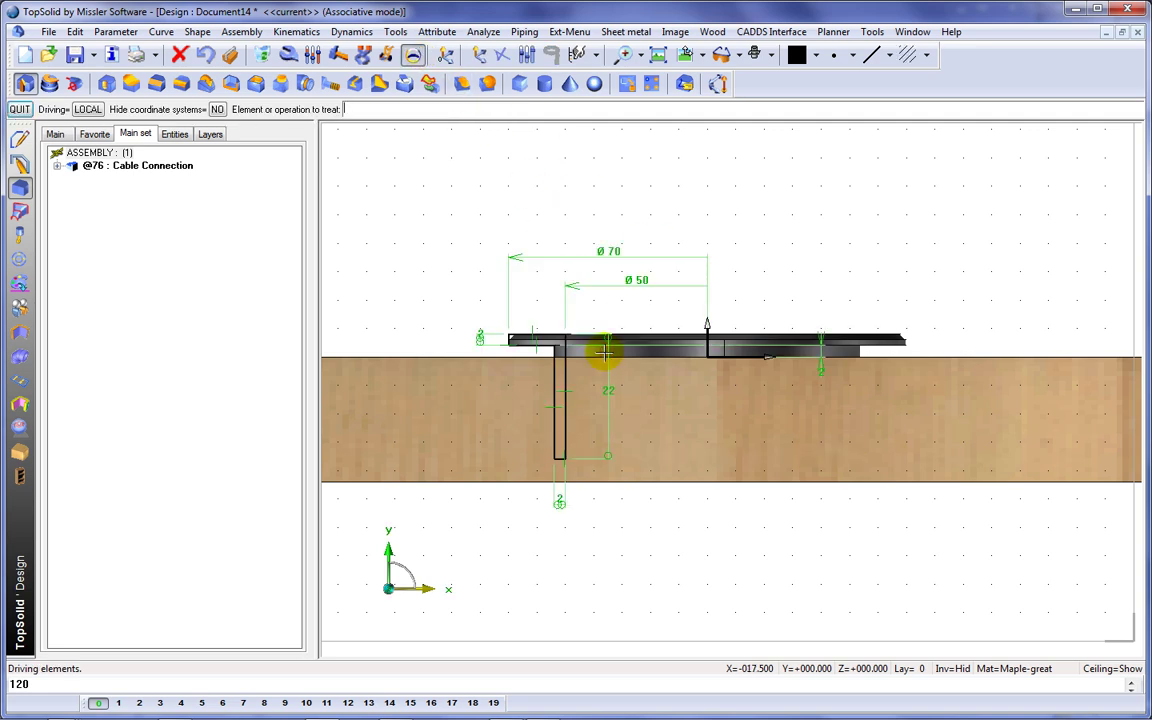
{"action": "left_click", "coordinate": [312, 54]}
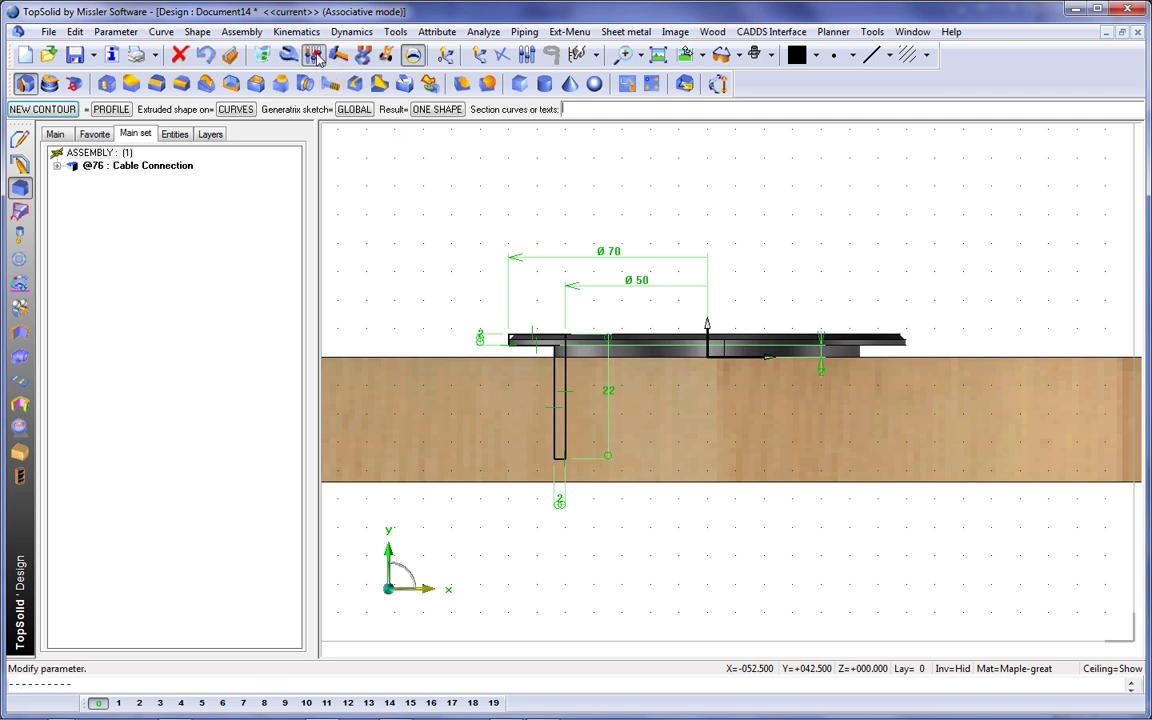
{"action": "left_click", "coordinate": [823, 372]}
{"action": "key", "text": "Return"}
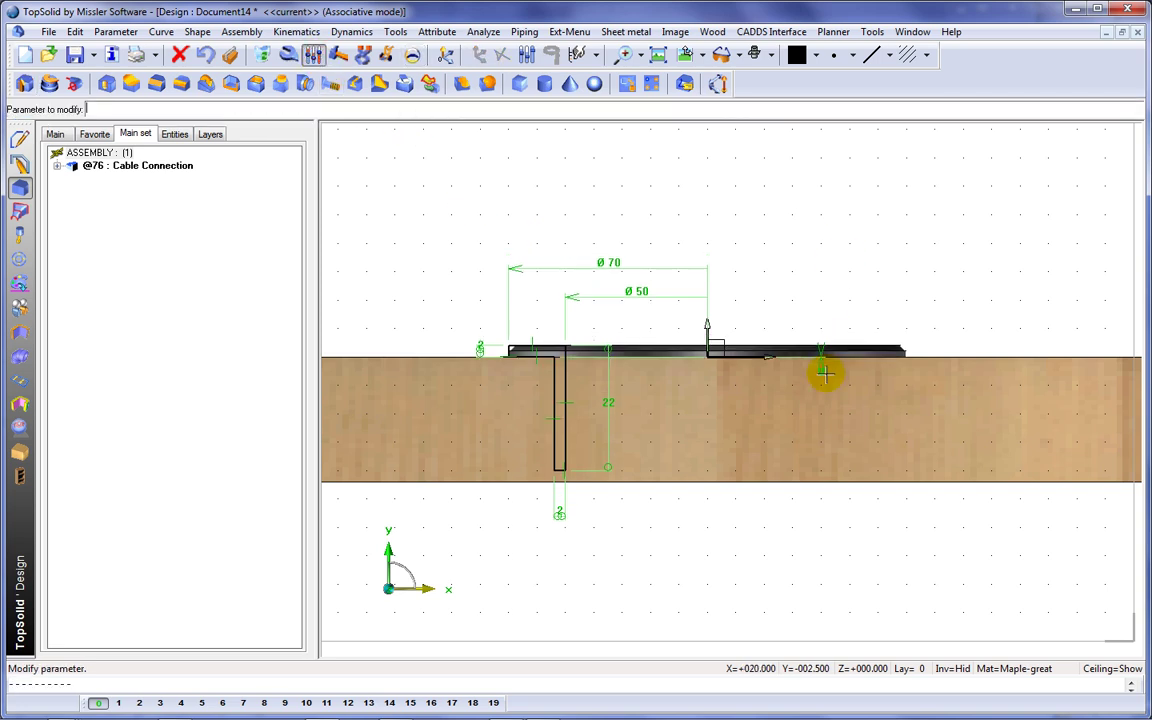
{"action": "left_click", "coordinate": [412, 54]}
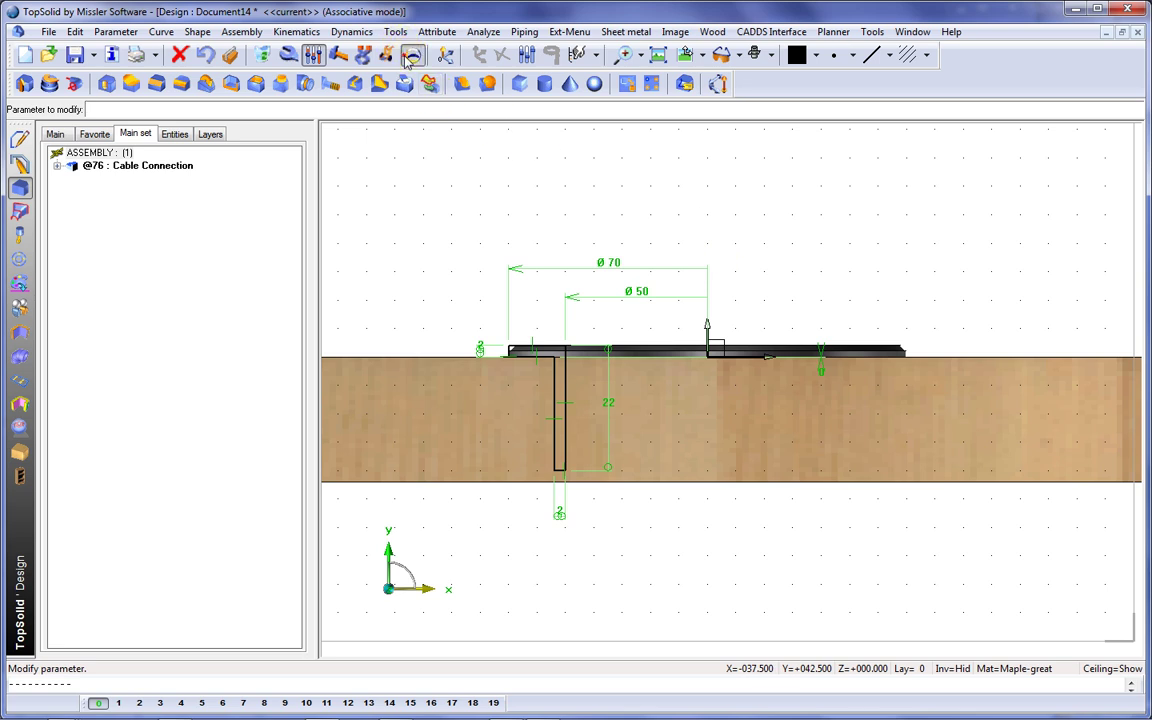
{"action": "left_click", "coordinate": [647, 356]}
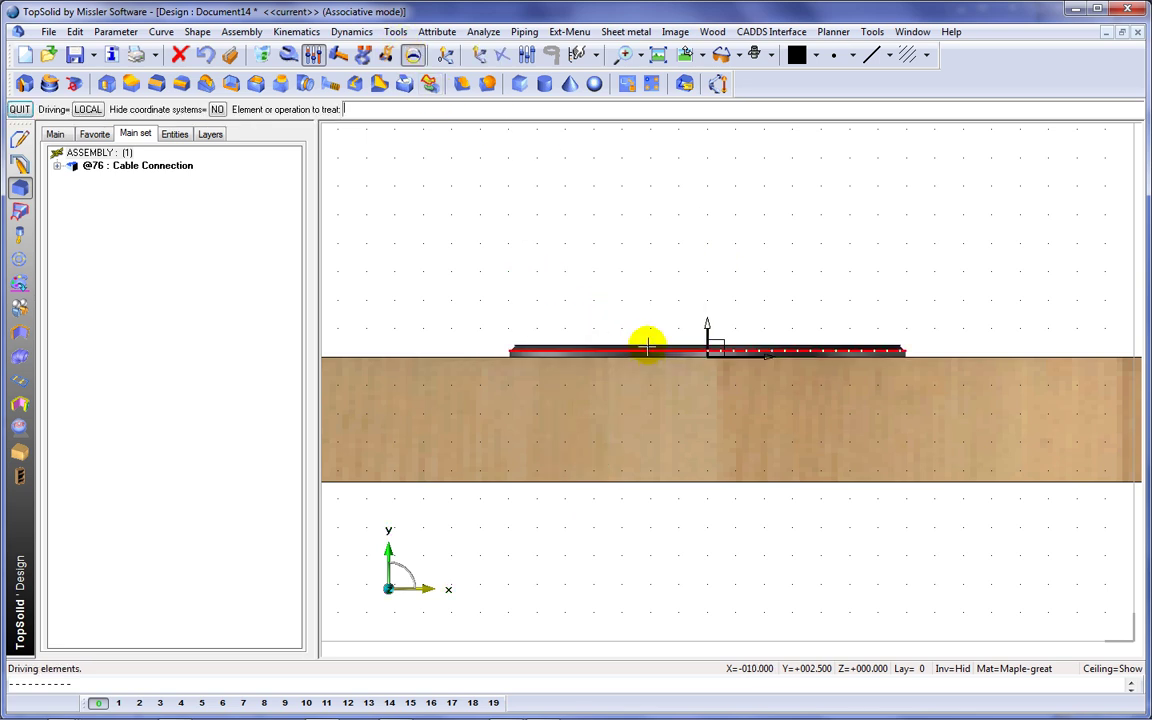
{"action": "middle_click_drag", "start_coordinate": [635, 255], "coordinate": [700, 303]}
{"action": "scroll", "coordinate": [700, 303], "scroll_direction": "down", "scroll_amount": 3}
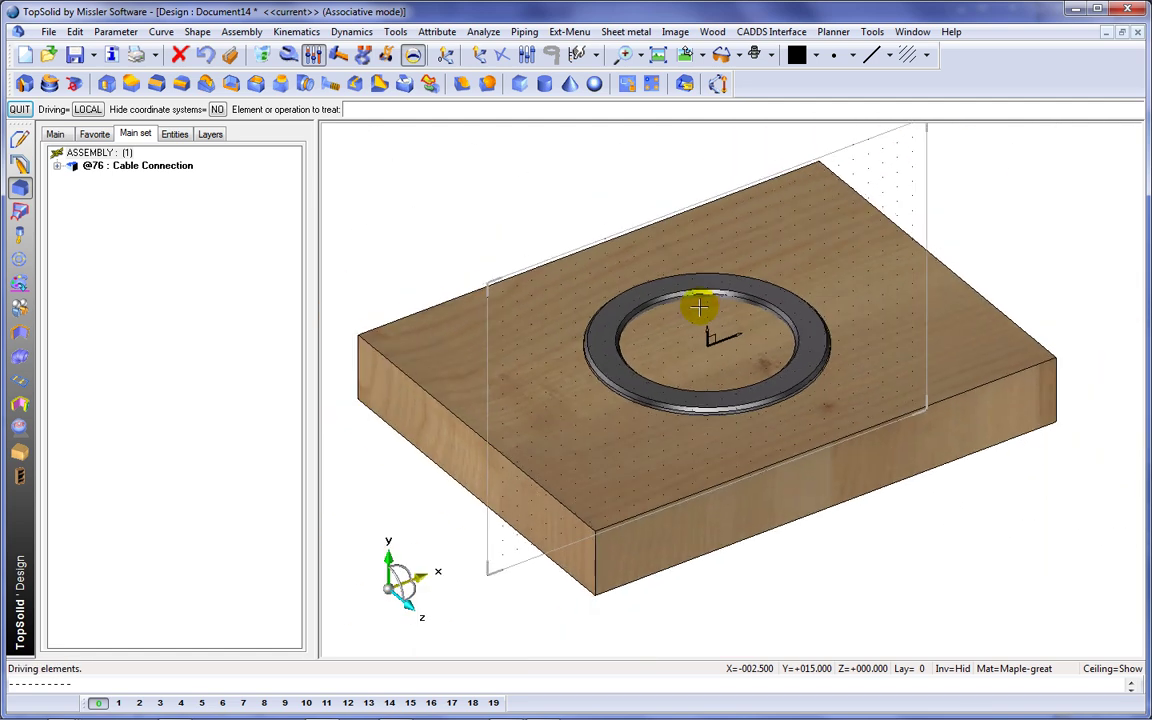
Drill a plain Ø54.5 mm through-one hole at the bushing centre, then hide the sketch plane
{"action": "left_click", "coordinate": [107, 84]}
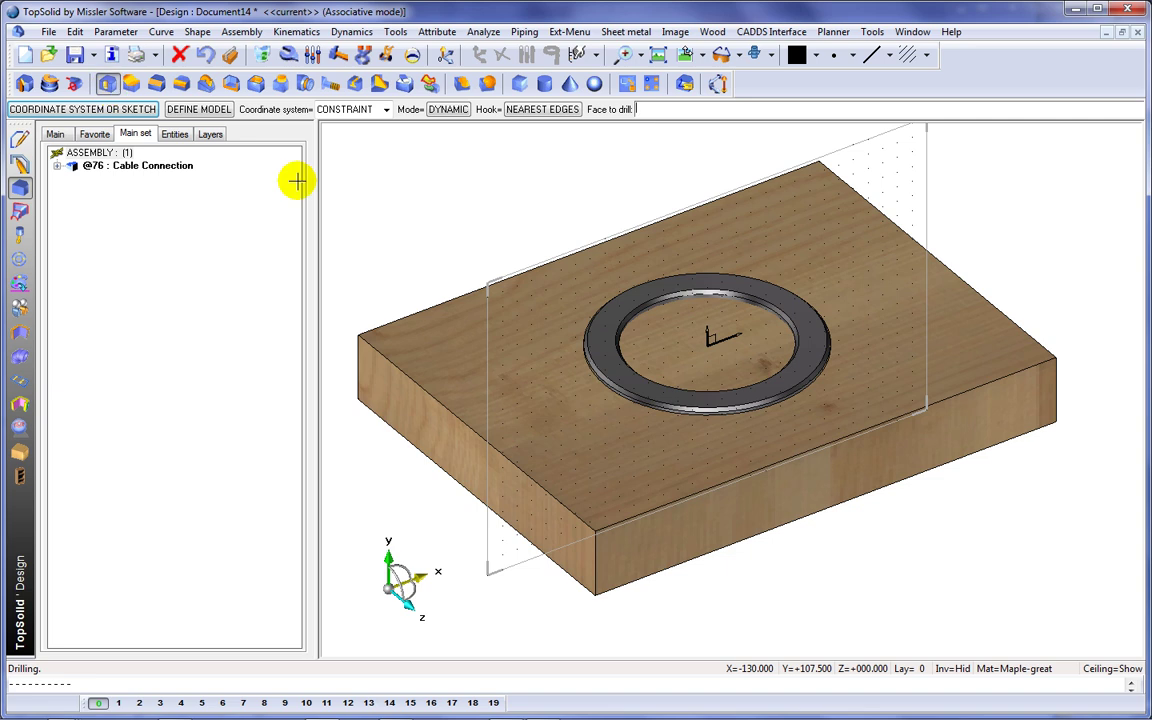
{"action": "left_click", "coordinate": [706, 352]}
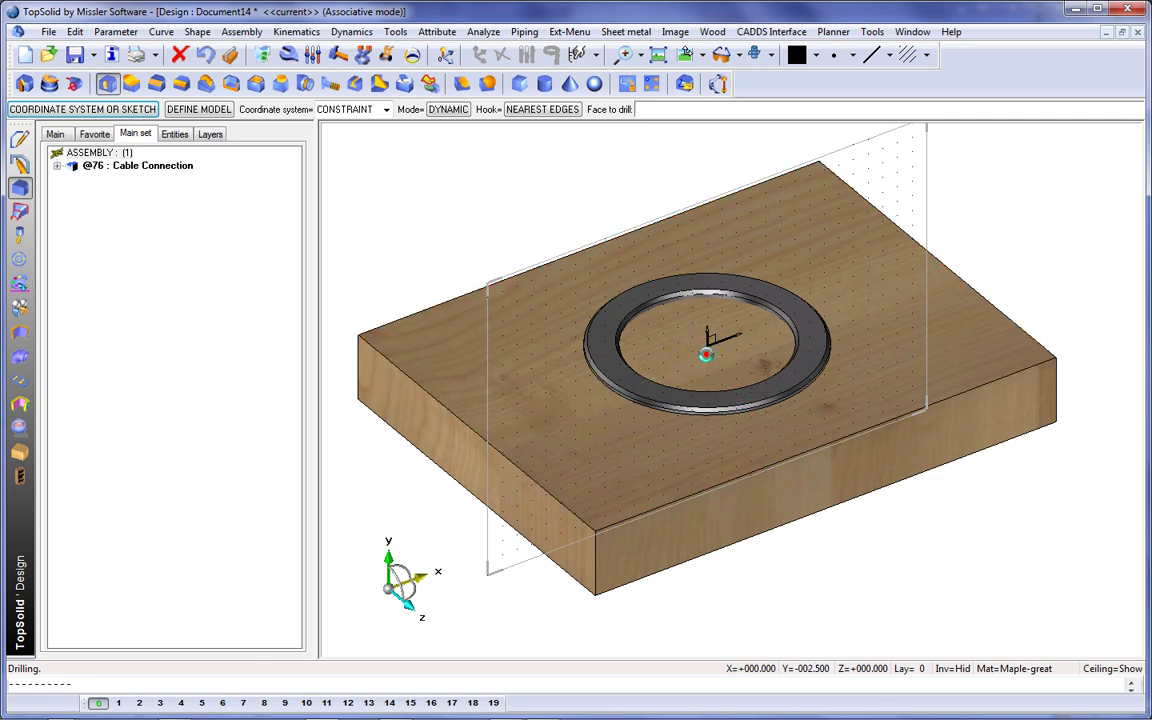
{"action": "left_click", "coordinate": [288, 276]}
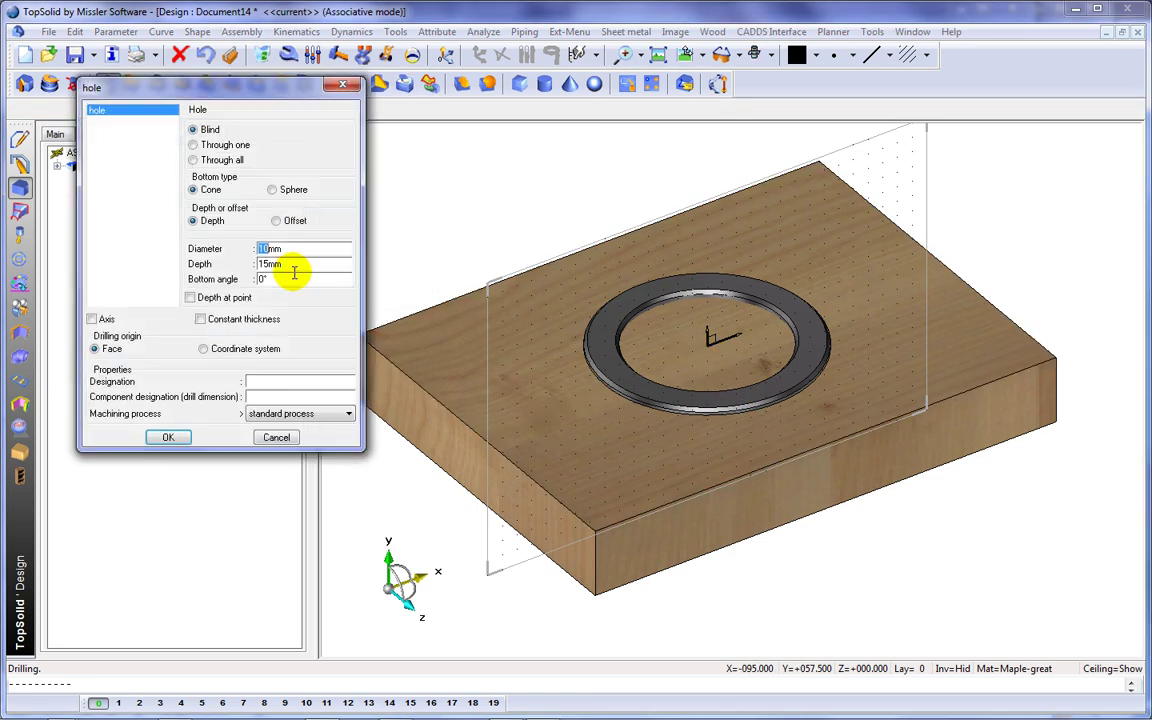
{"action": "left_click", "coordinate": [194, 145]}
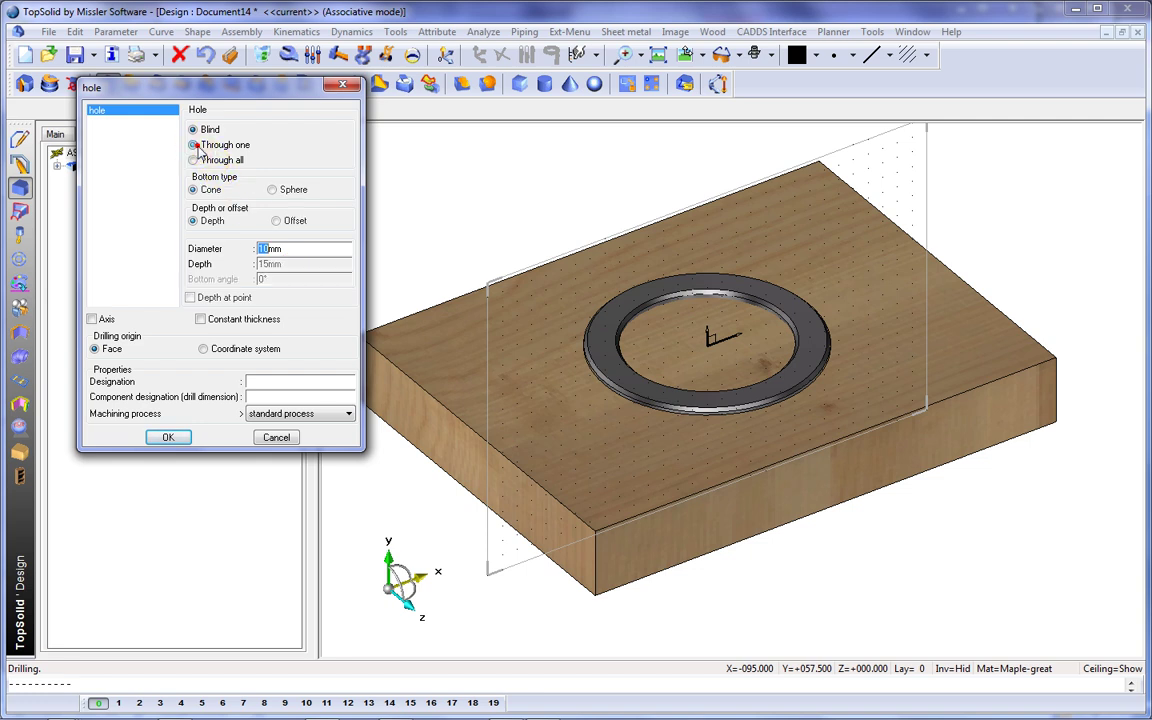
{"action": "type", "text": "54.5"}
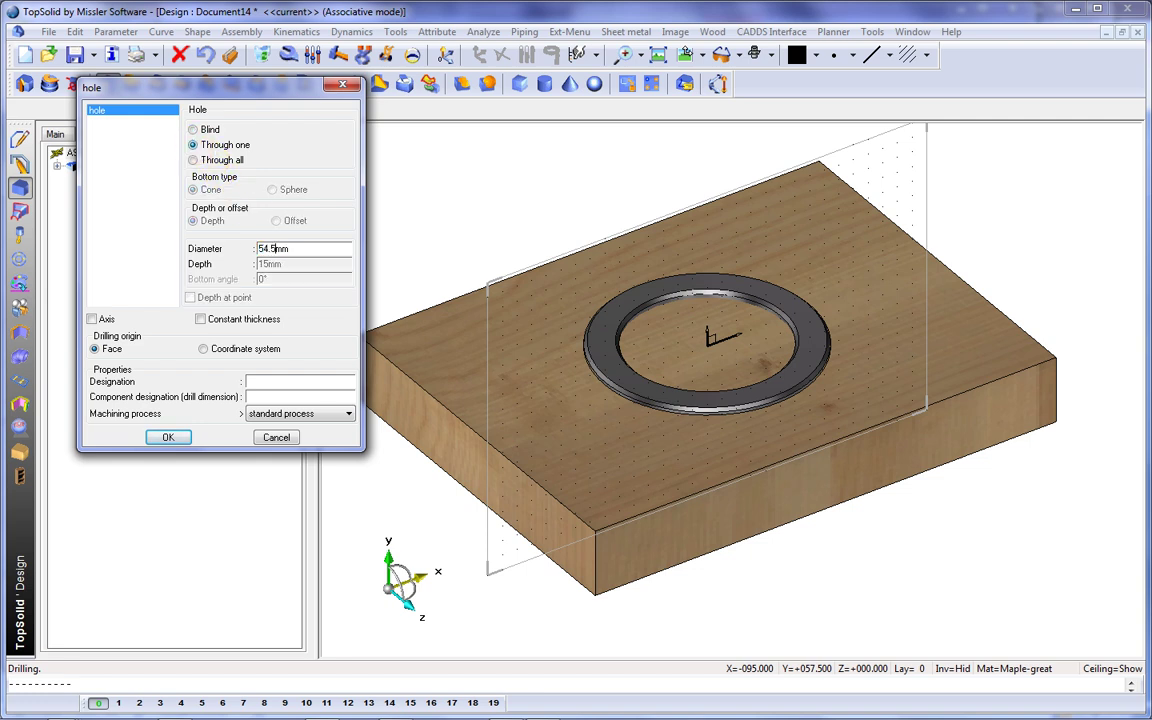
{"action": "left_click", "coordinate": [167, 438]}
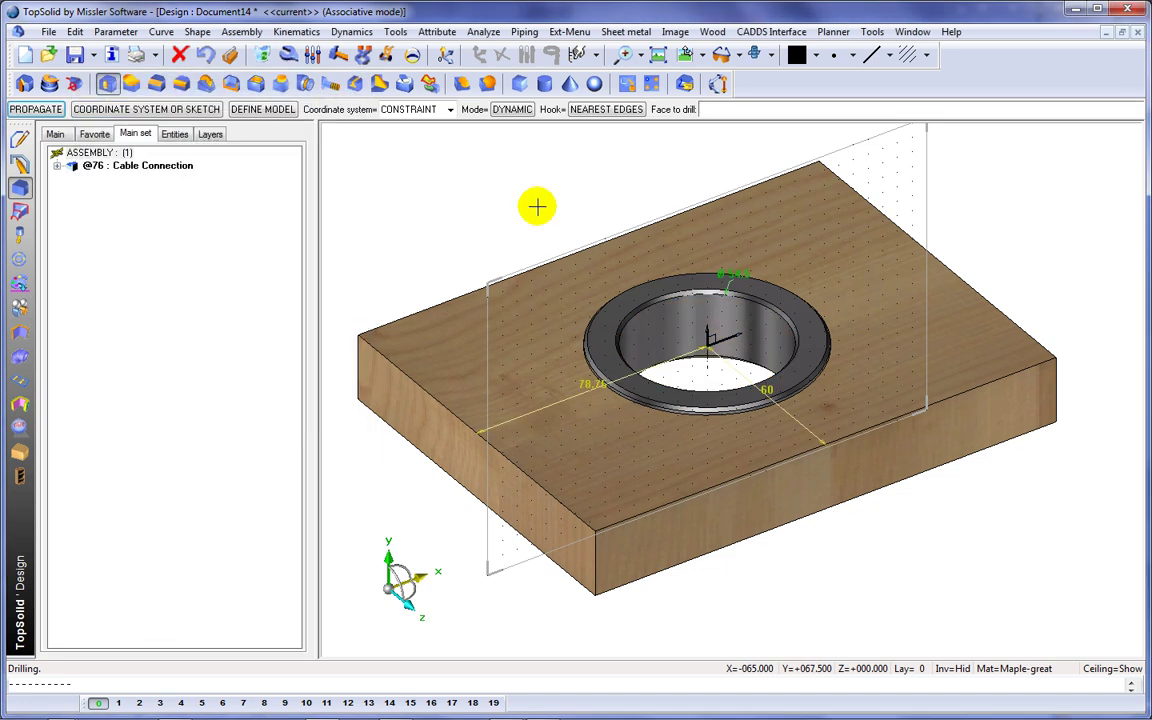
{"action": "left_click", "coordinate": [721, 54]}
{"action": "left_click", "coordinate": [846, 142]}
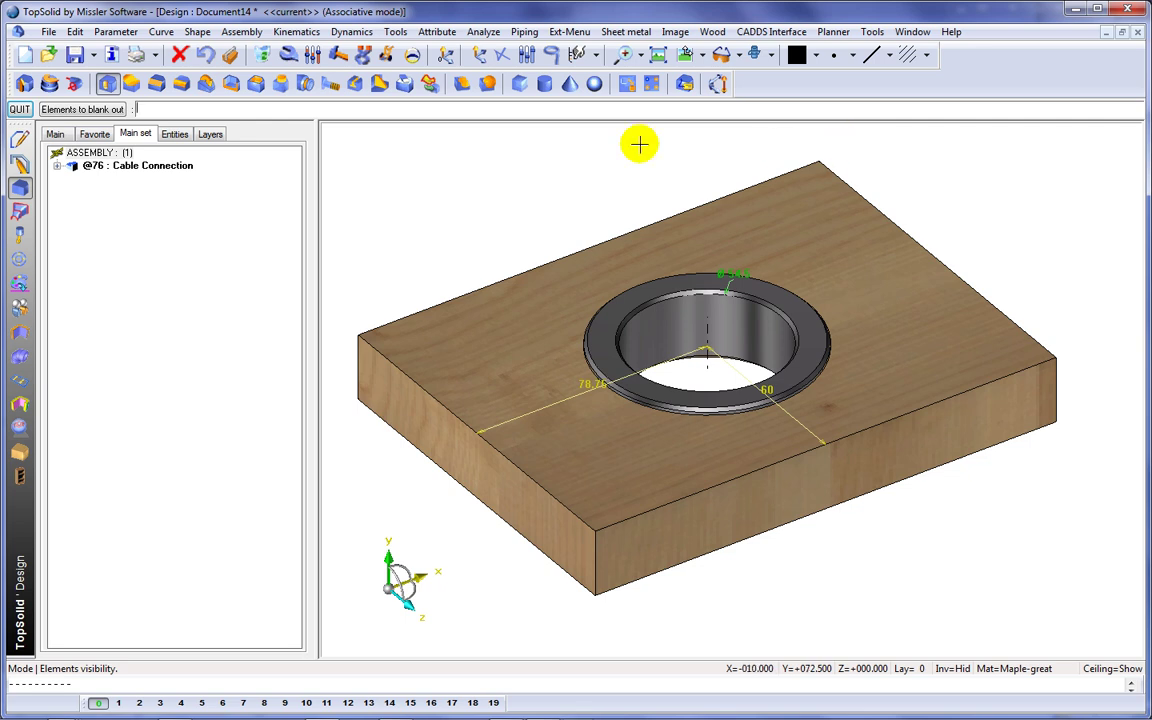
Define a Drilling tool element holding the bore hole as drilling_operation_1
{"action": "left_click", "coordinate": [17, 262]}
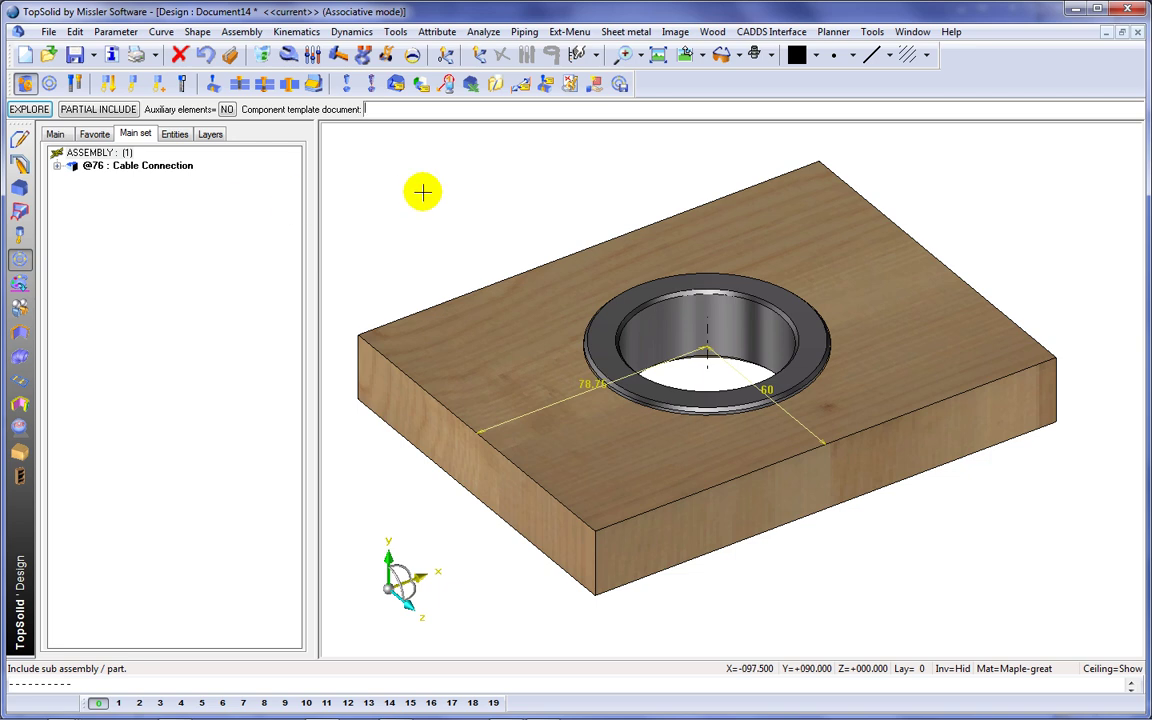
{"action": "left_click", "coordinate": [545, 85]}
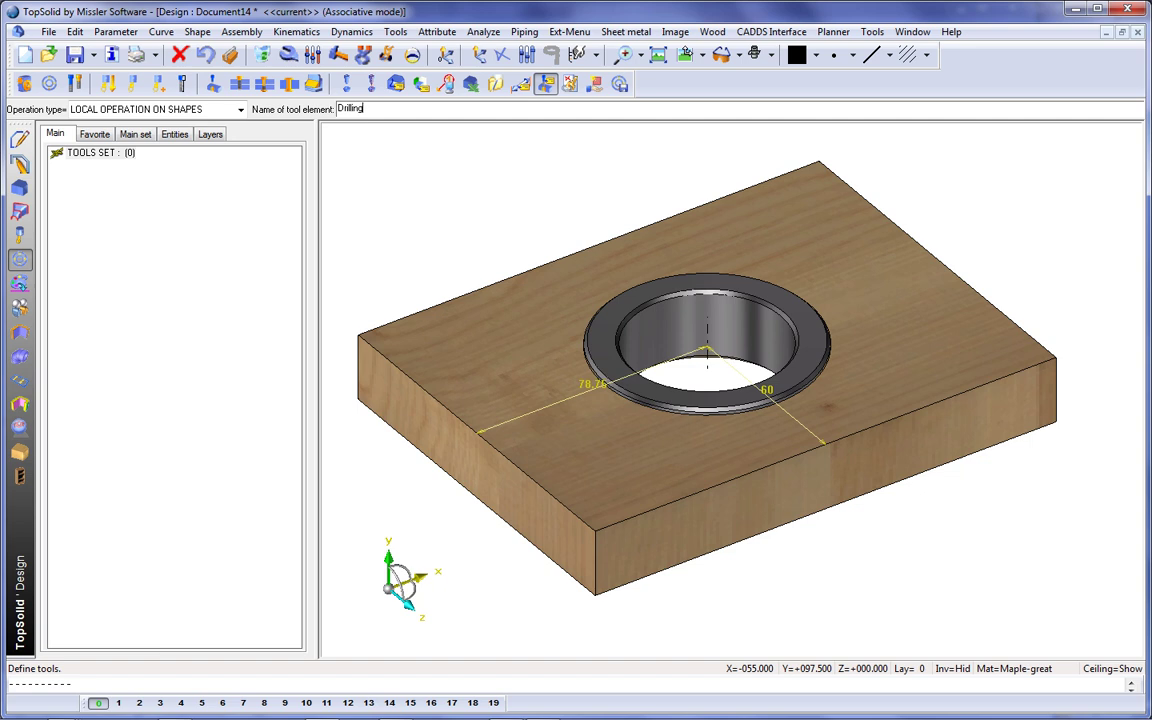
{"action": "key", "text": "Return"}
{"action": "key", "text": "Return"}
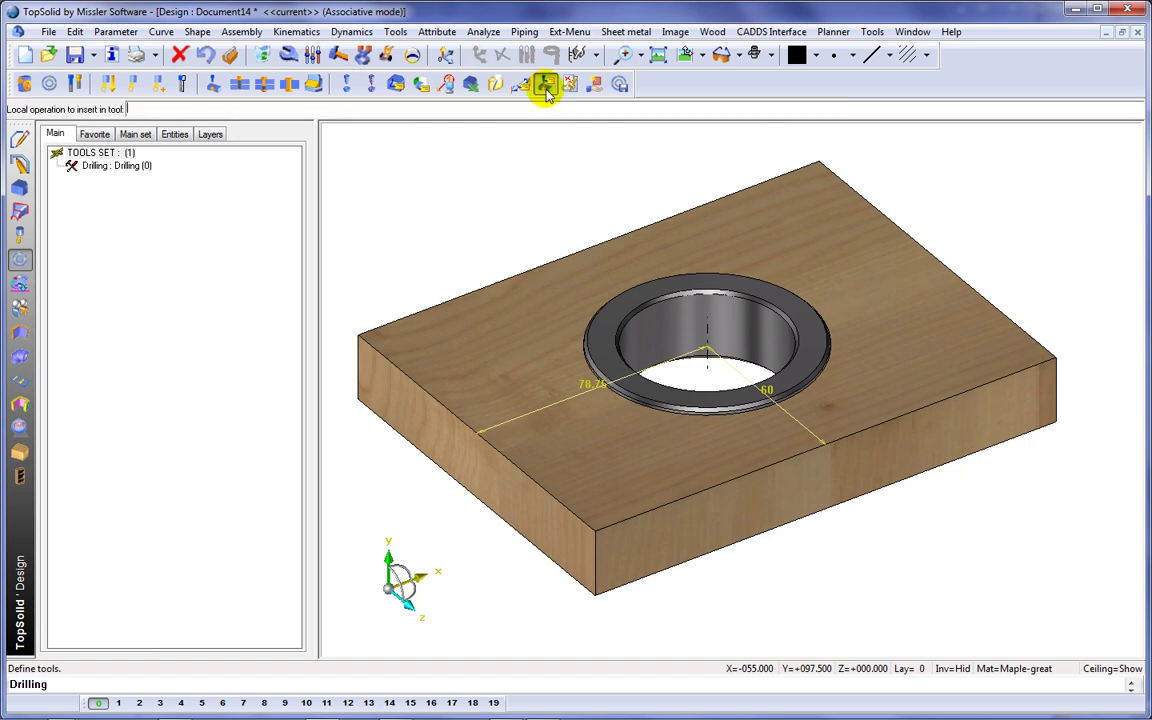
{"action": "left_click", "coordinate": [658, 341]}
{"action": "key", "text": "Return"}
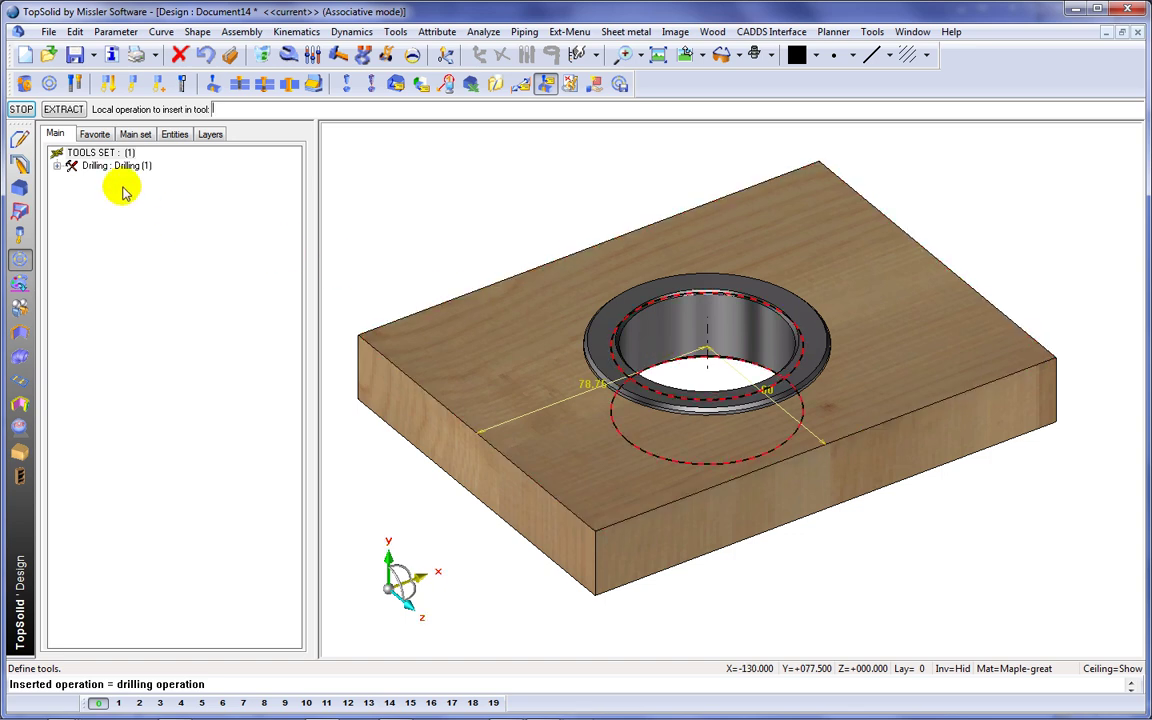
{"action": "left_click", "coordinate": [57, 165]}
{"action": "left_click", "coordinate": [106, 178]}
{"action": "left_click", "coordinate": [106, 178]}
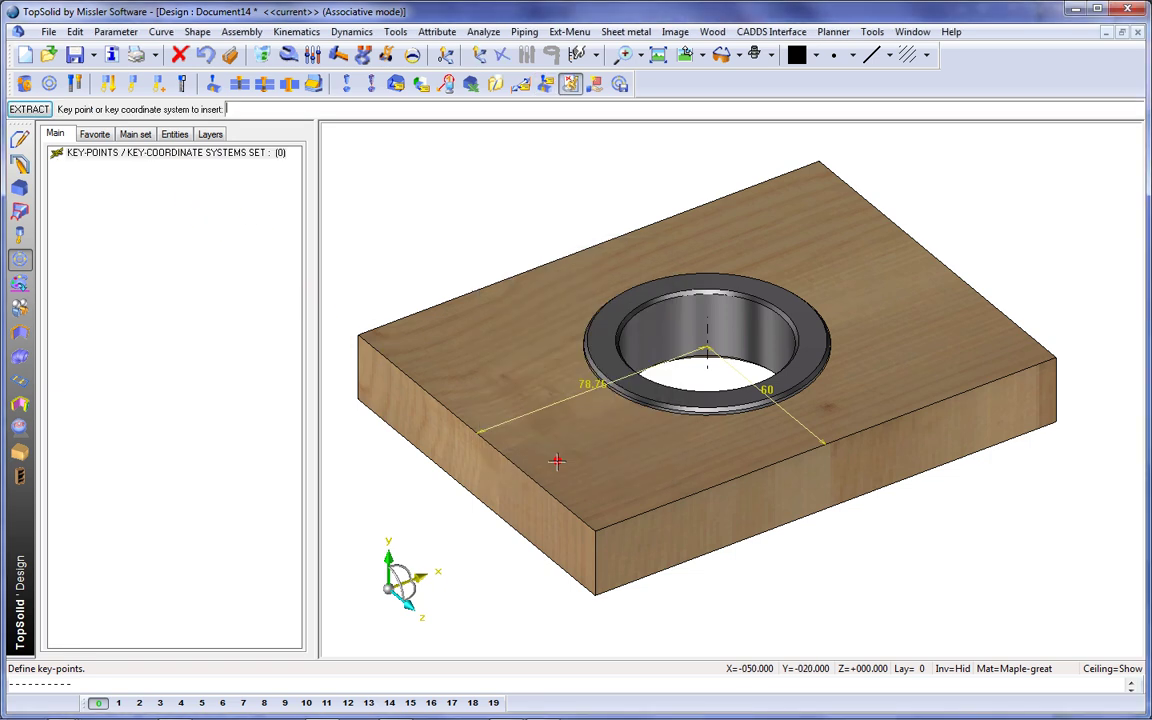
Finish the drilling tool, then add key point CP, designated Center Point, at the bushing centre
{"action": "right_click", "coordinate": [557, 461]}
{"action": "left_click", "coordinate": [570, 84]}
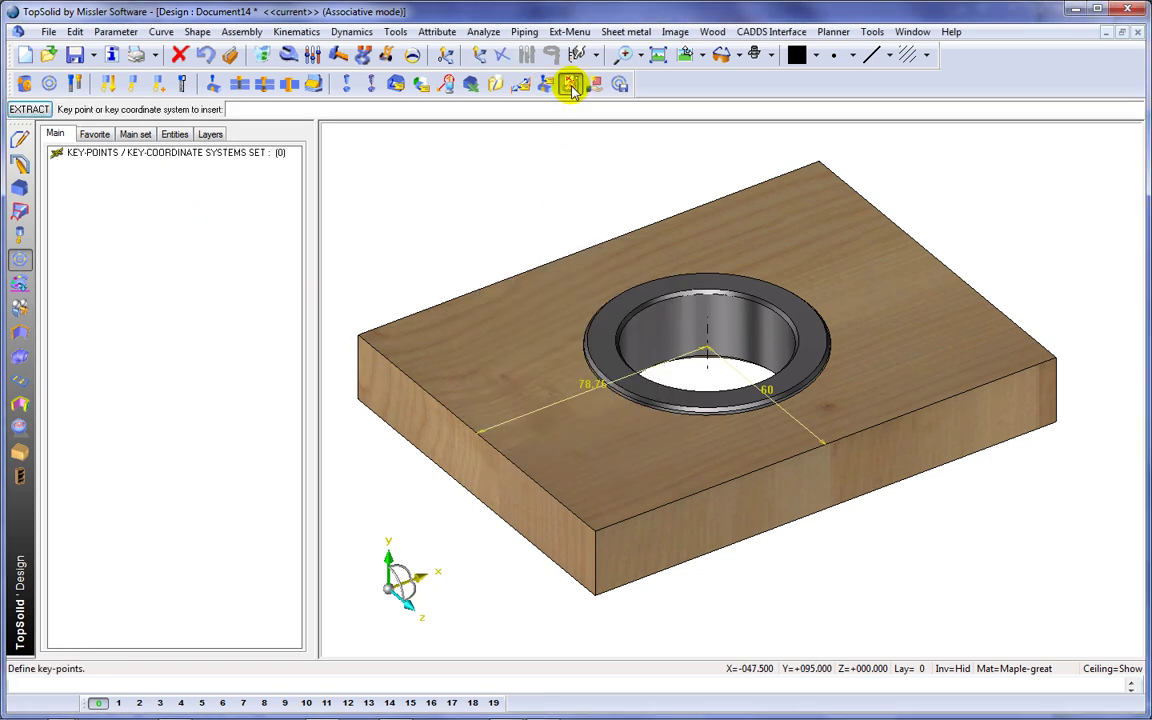
{"action": "left_click", "coordinate": [707, 325]}
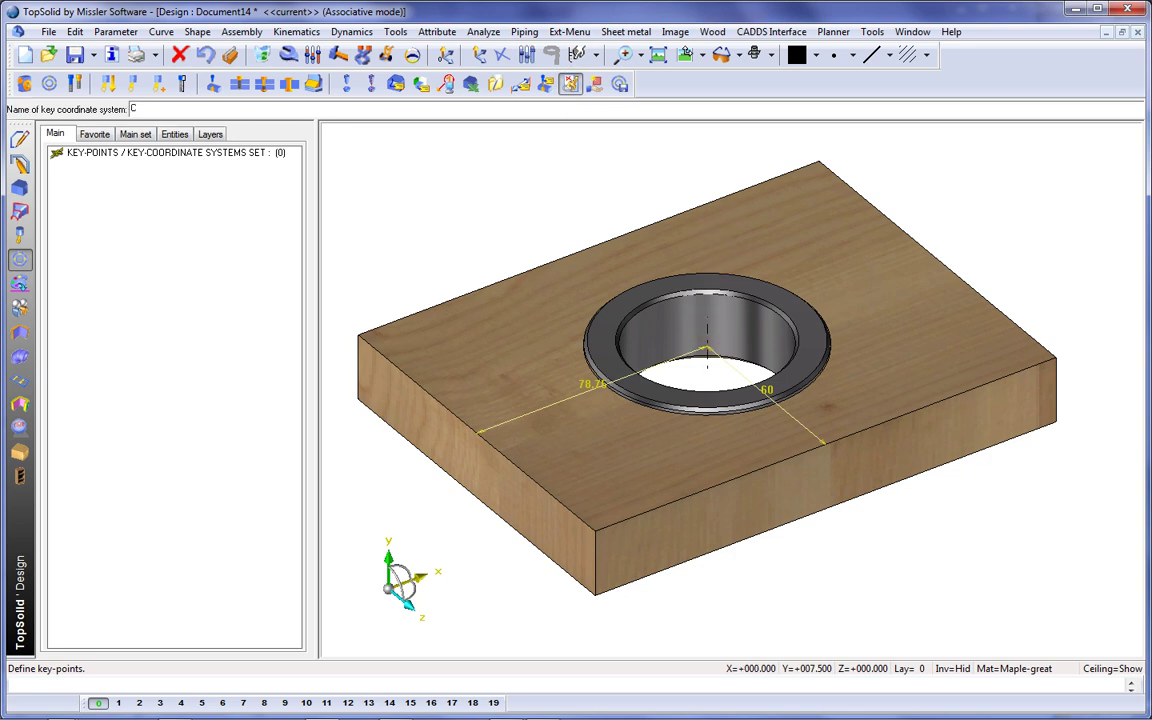
{"action": "key", "text": "Return"}
{"action": "type", "text": "Center Point"}
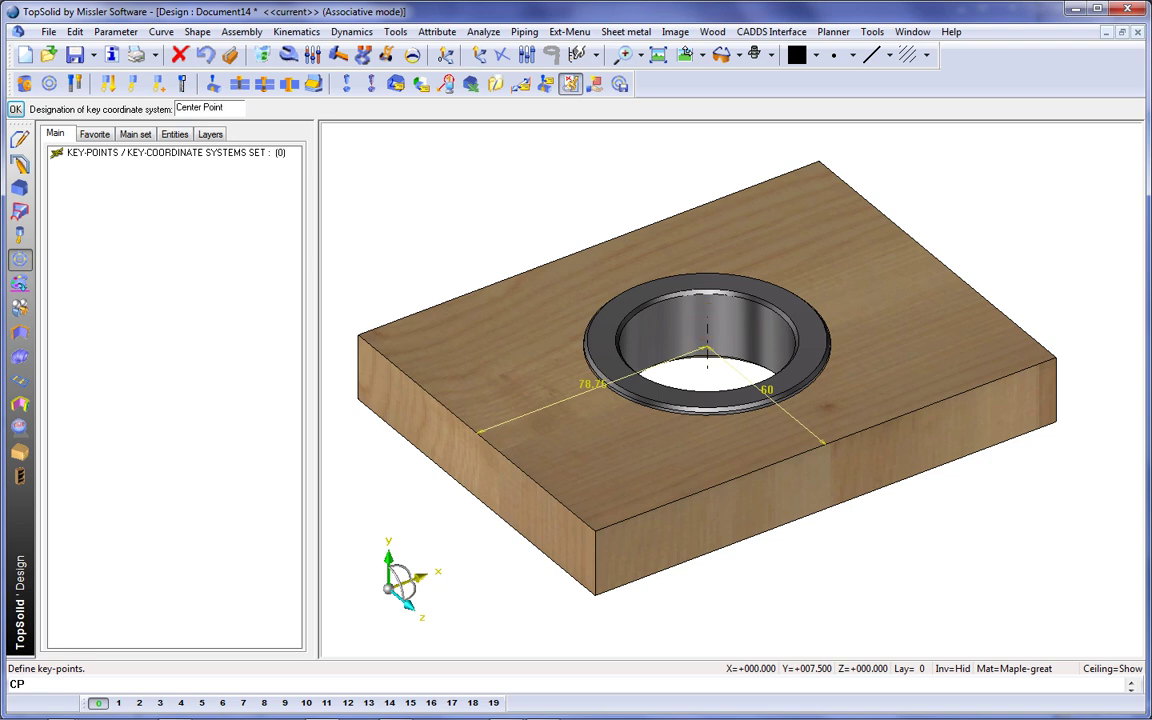
{"action": "key", "text": "Return"}
Switch to conical perspective, hide the yellow dimension annotations, and tilt the view from above
{"action": "right_click", "coordinate": [712, 123]}
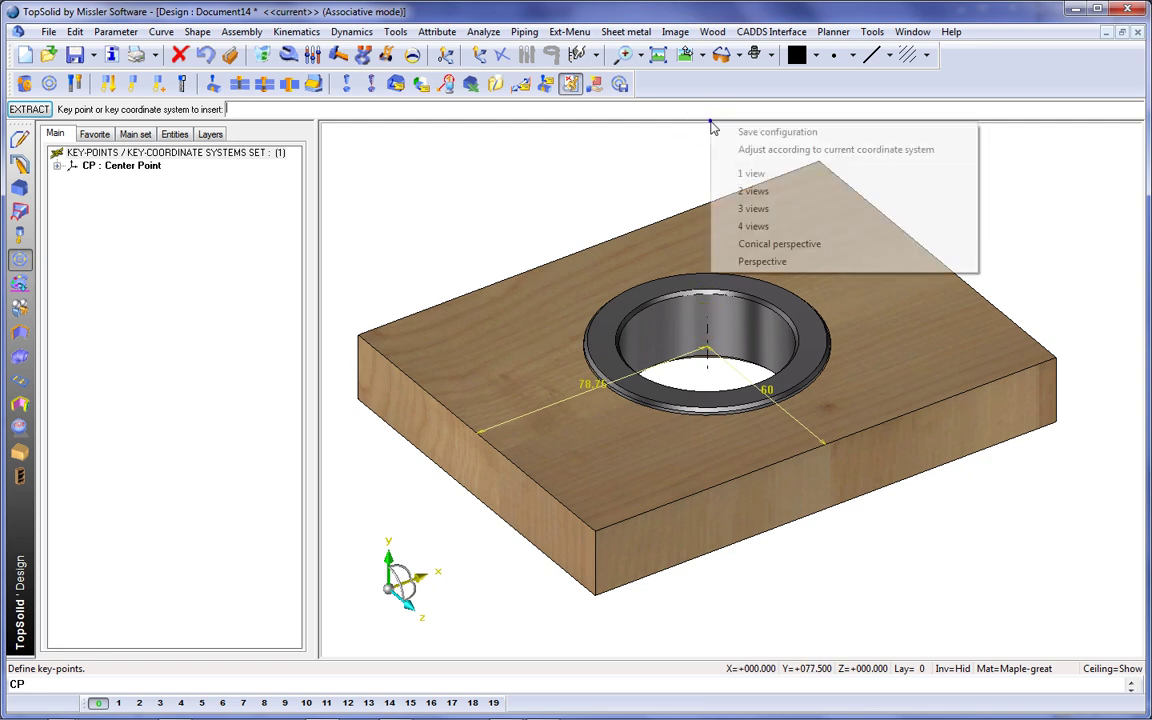
{"action": "left_click", "coordinate": [767, 243]}
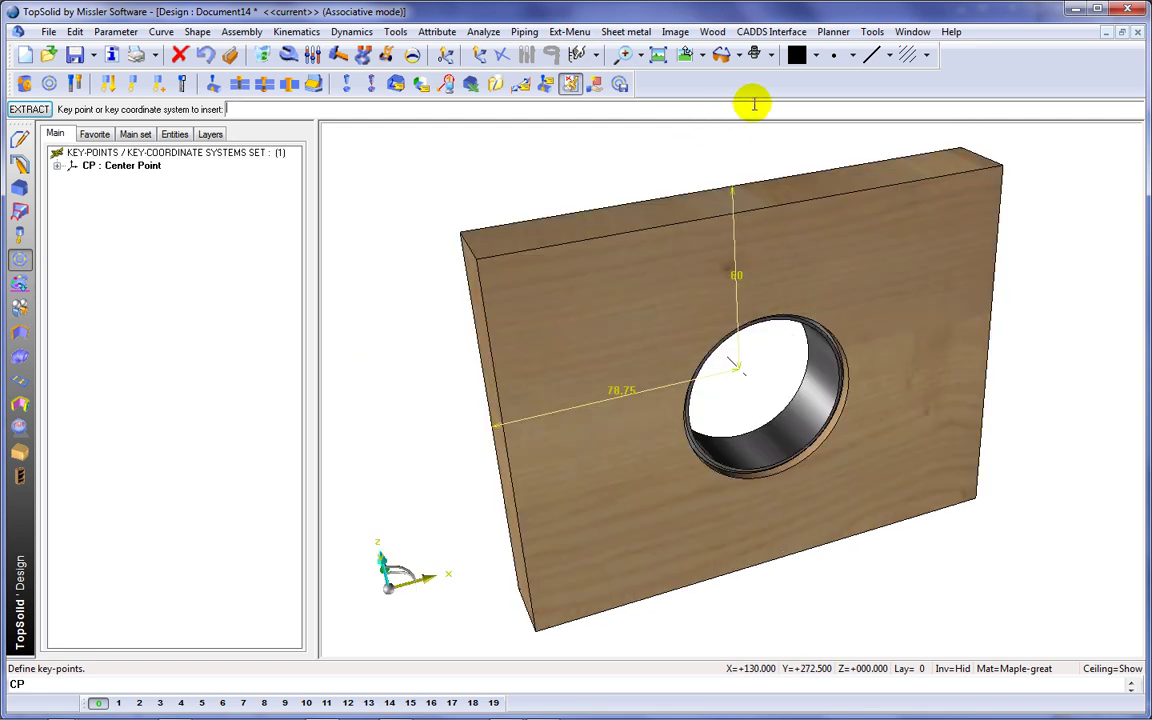
{"action": "left_click", "coordinate": [771, 55]}
{"action": "left_click", "coordinate": [778, 191]}
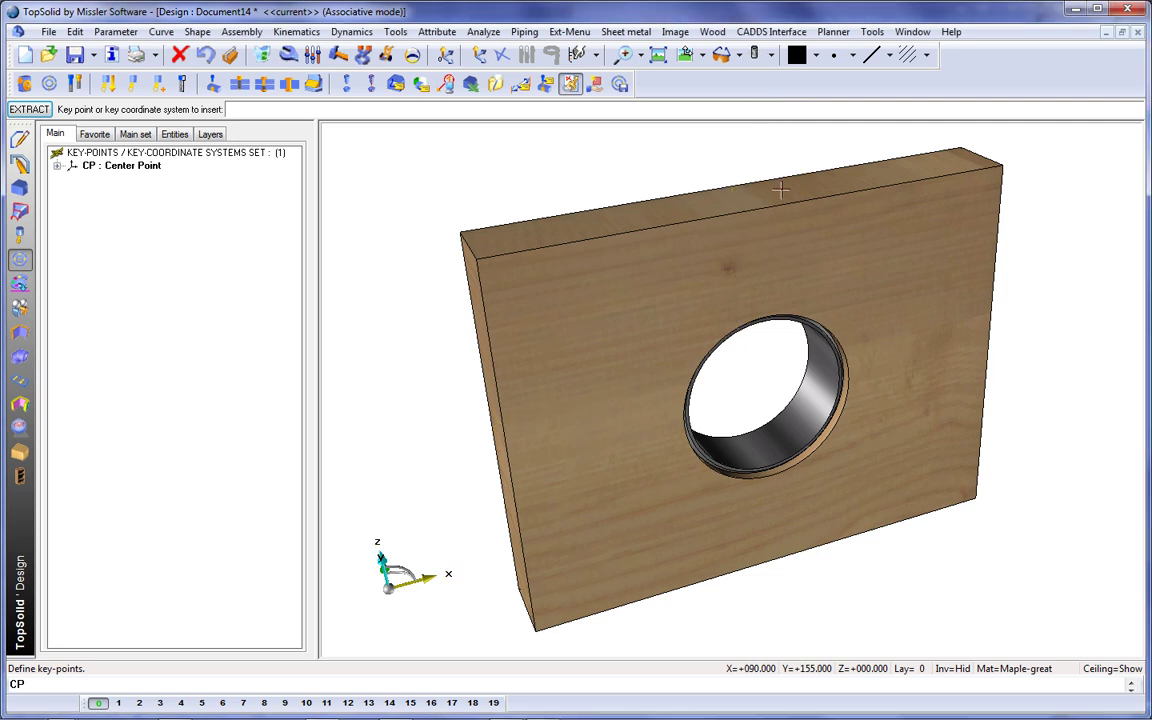
{"action": "left_click_drag", "start_coordinate": [715, 147], "coordinate": [851, 189]}
Save the bushing as a standard template with family Demo, type Hardware, variant Cable-Connection
{"action": "left_click", "coordinate": [619, 84]}
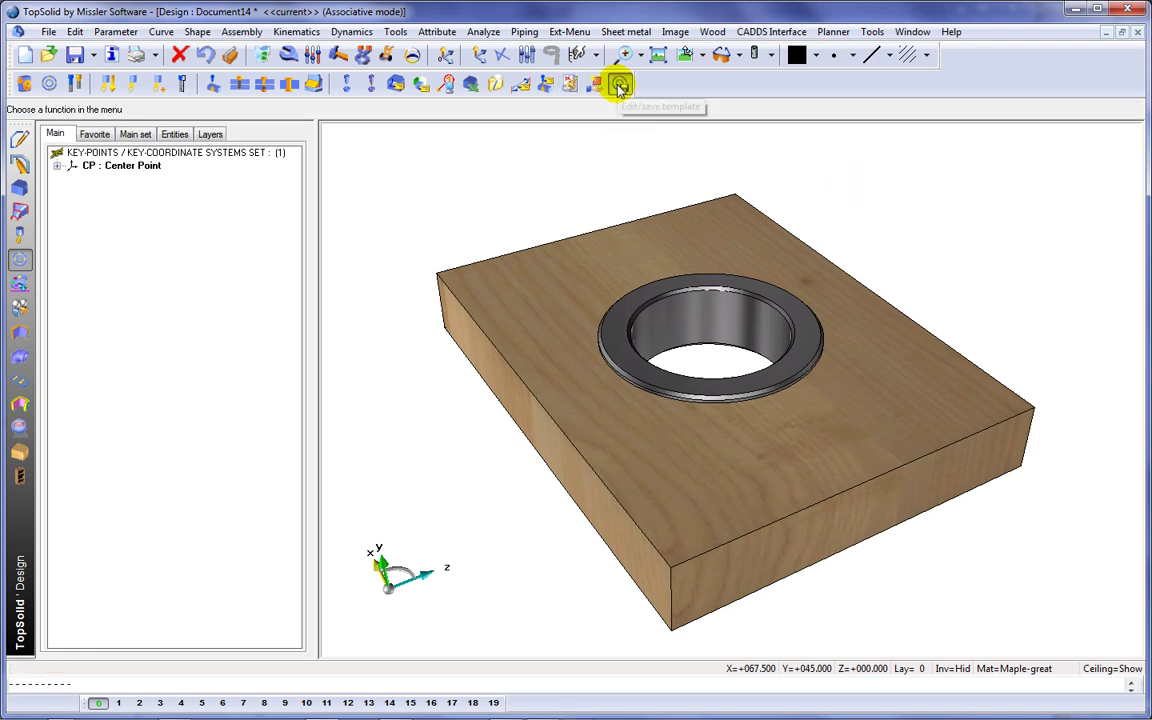
{"action": "left_click", "coordinate": [243, 112]}
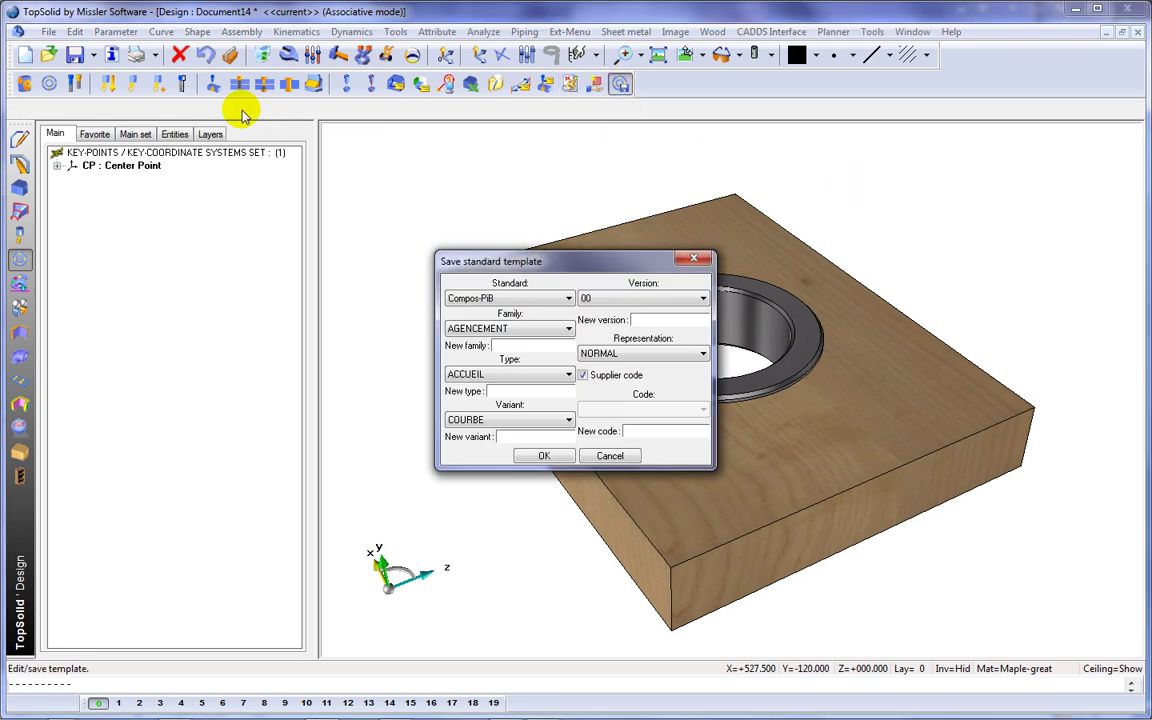
{"action": "left_click", "coordinate": [463, 330]}
{"action": "left_click", "coordinate": [452, 415]}
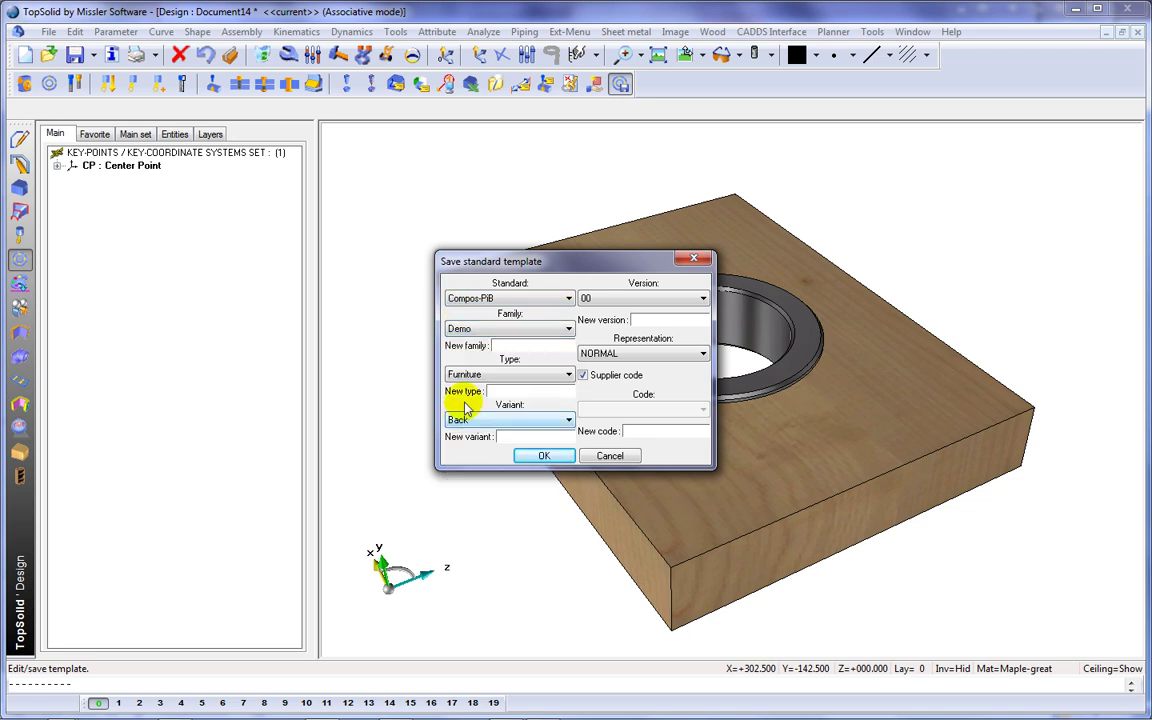
{"action": "left_click", "coordinate": [480, 375]}
{"action": "left_click", "coordinate": [474, 398]}
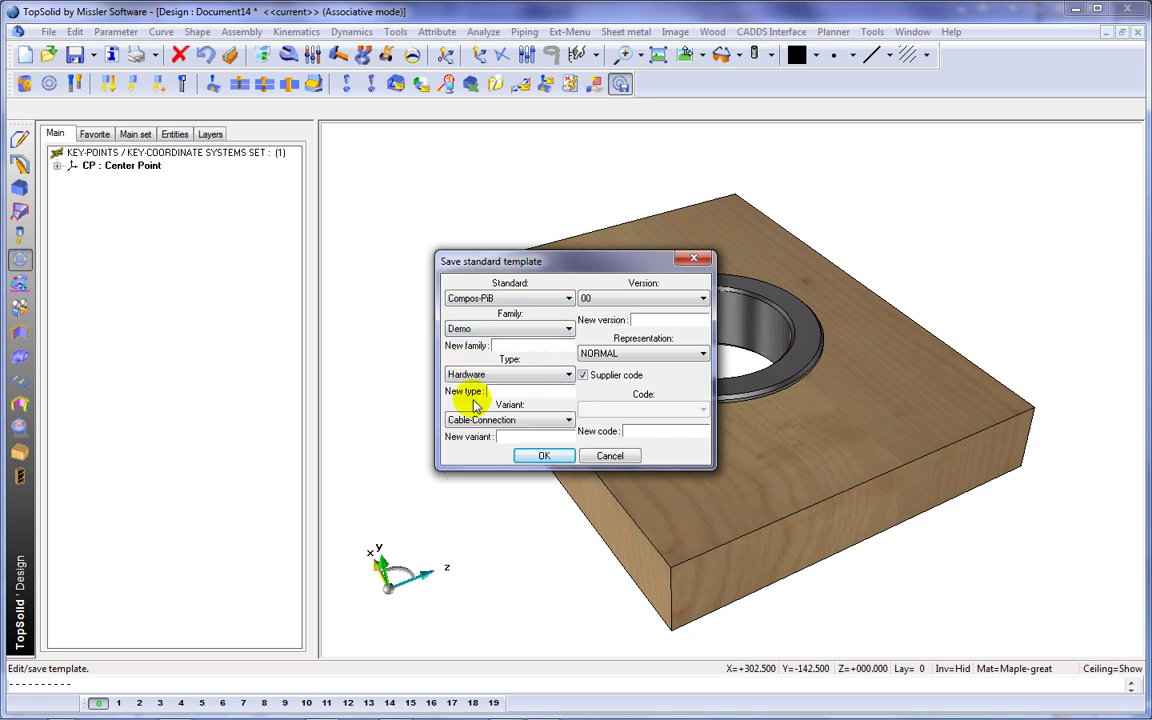
{"action": "left_click", "coordinate": [475, 420]}
{"action": "left_click", "coordinate": [470, 436]}
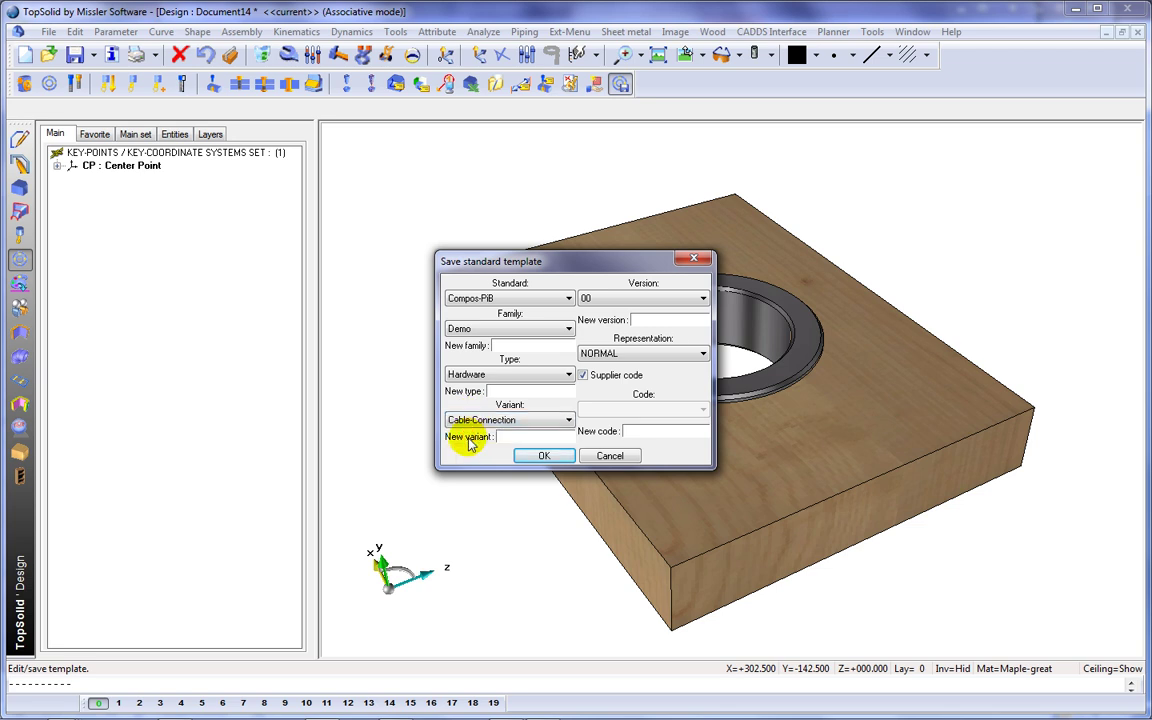
{"action": "left_click", "coordinate": [529, 457]}
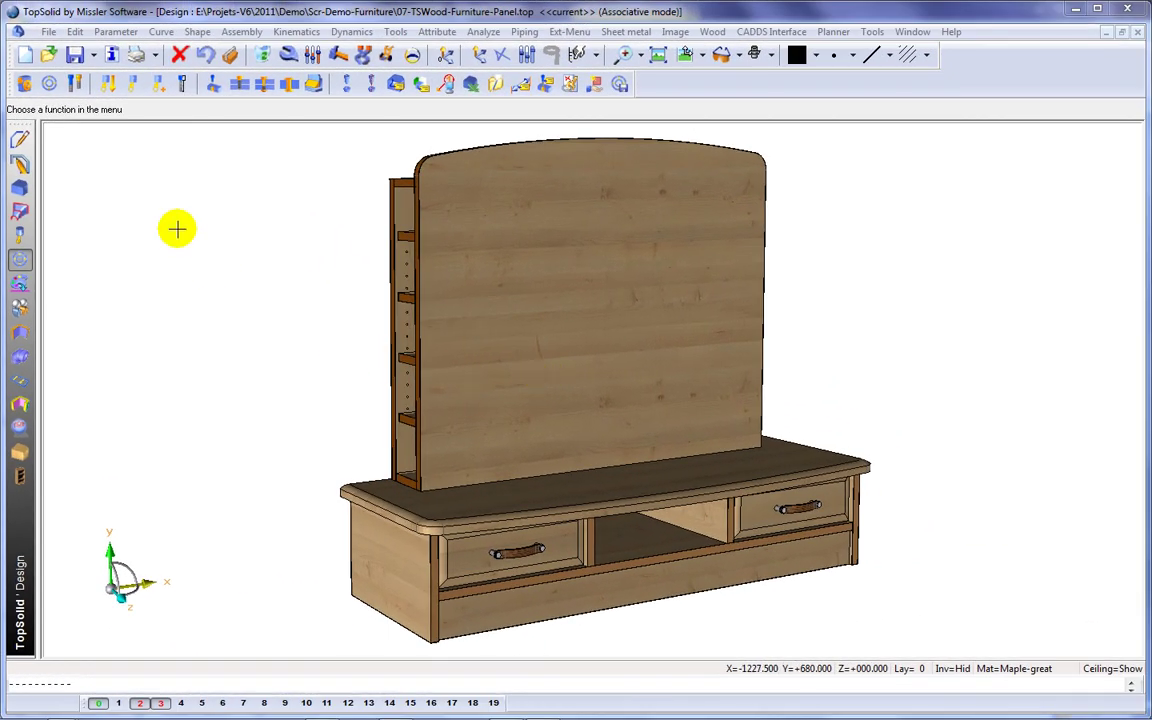
Insert the Cable-Connection bushing on the back panel face with automatic drilling
{"action": "left_click", "coordinate": [129, 61]}
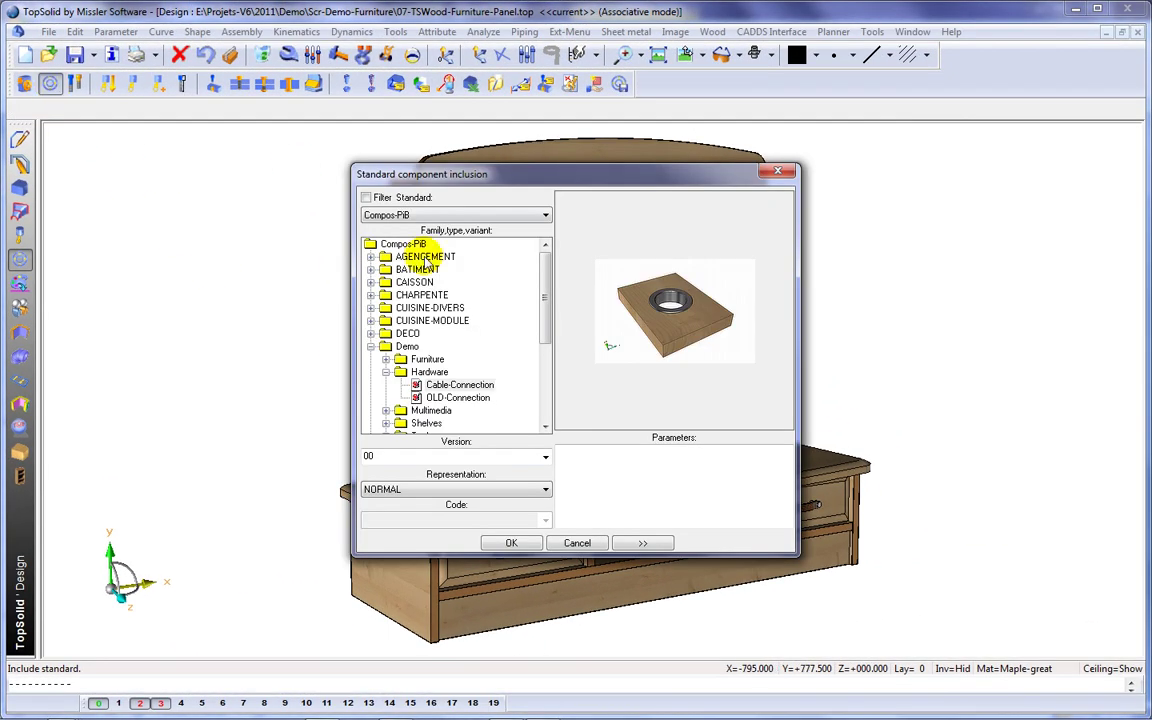
{"action": "left_click", "coordinate": [437, 386]}
{"action": "left_click", "coordinate": [512, 540]}
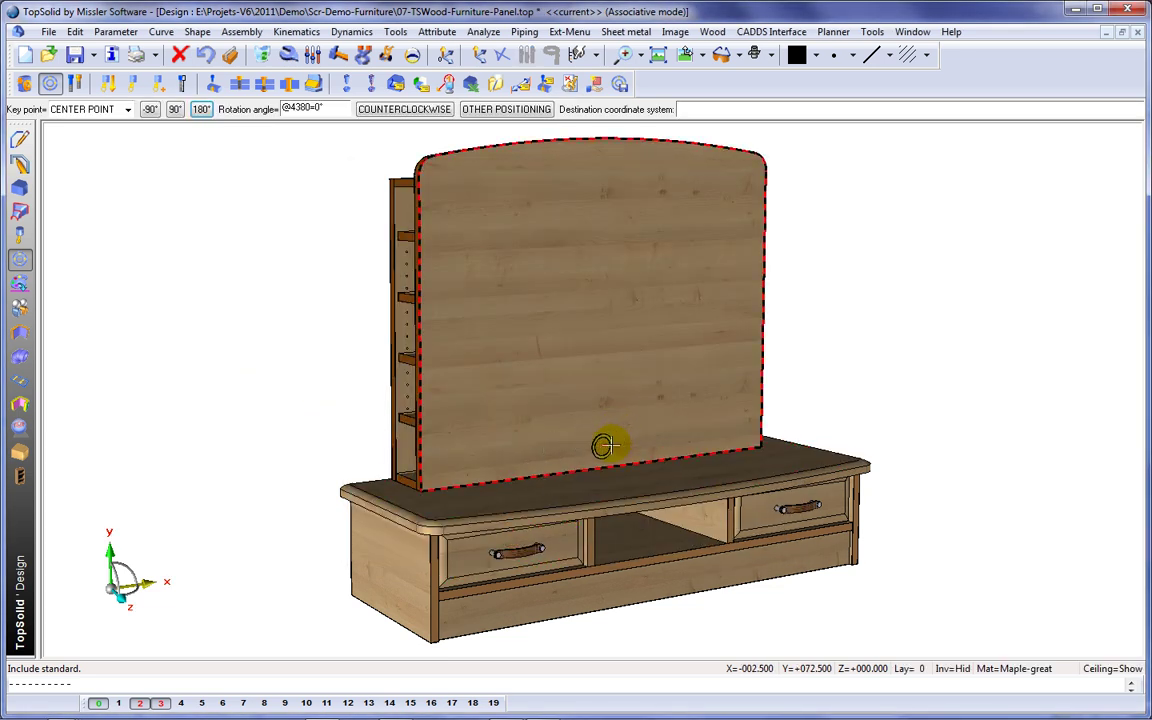
{"action": "left_click", "coordinate": [603, 444]}
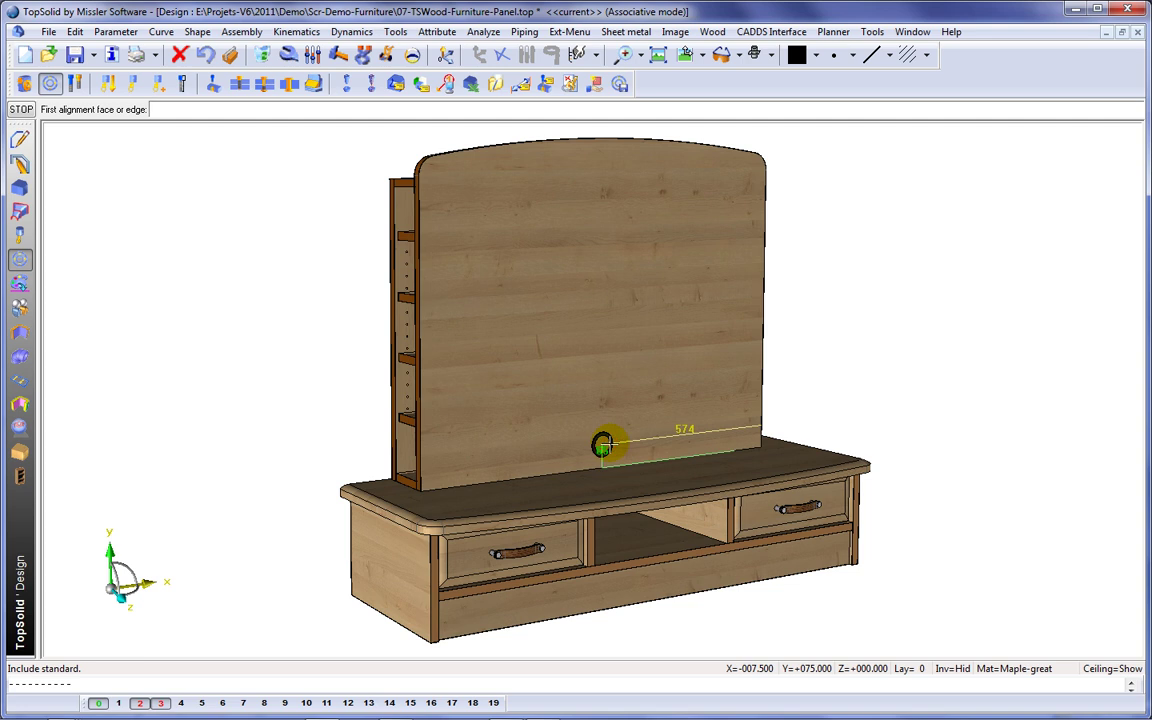
{"action": "left_click", "coordinate": [603, 444]}
{"action": "key", "text": "Return"}
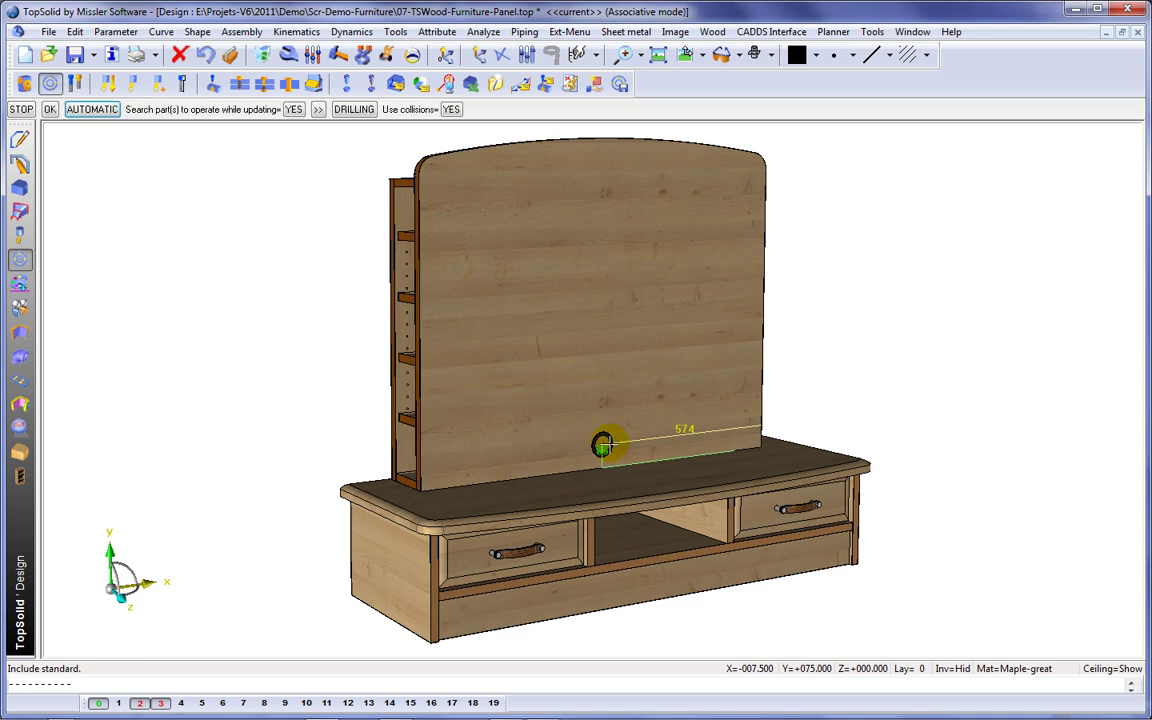
{"action": "right_click", "coordinate": [639, 442]}
{"action": "left_click", "coordinate": [694, 485]}
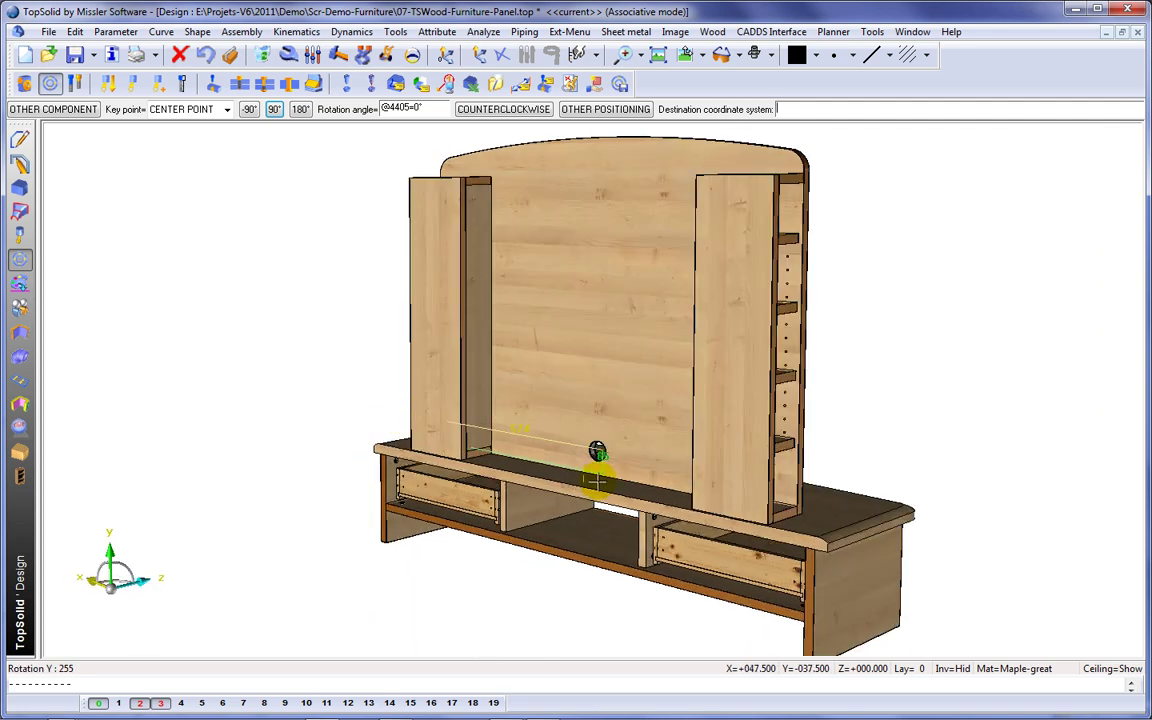
Place a second Cable-Connection bushing on the base top and confirm its automatic drilling
{"action": "scroll", "coordinate": [588, 477], "scroll_direction": "up", "scroll_amount": 3}
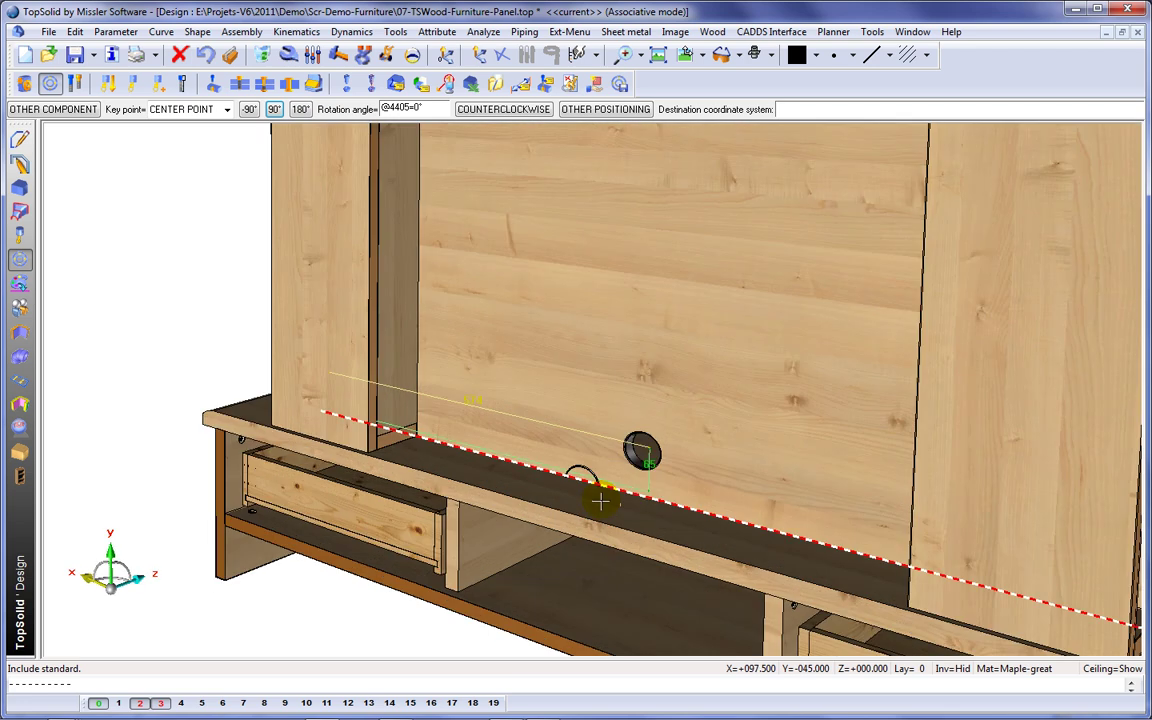
{"action": "left_click", "coordinate": [590, 469]}
{"action": "left_click", "coordinate": [590, 469]}
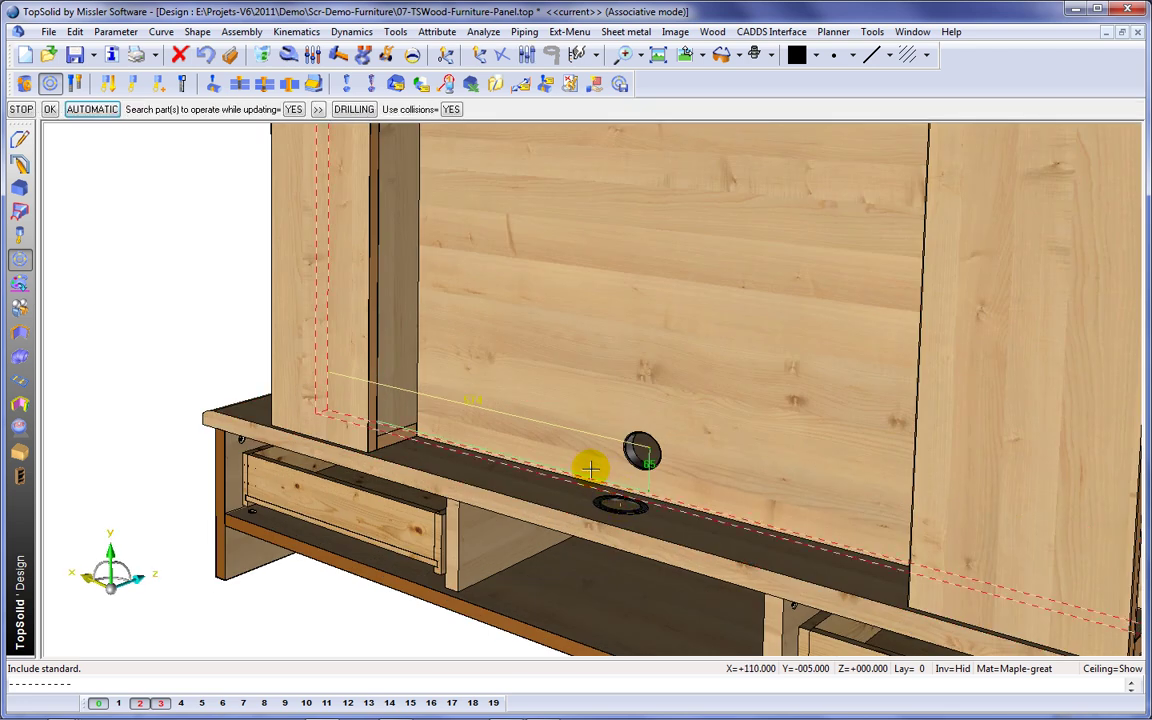
{"action": "left_click", "coordinate": [88, 110]}
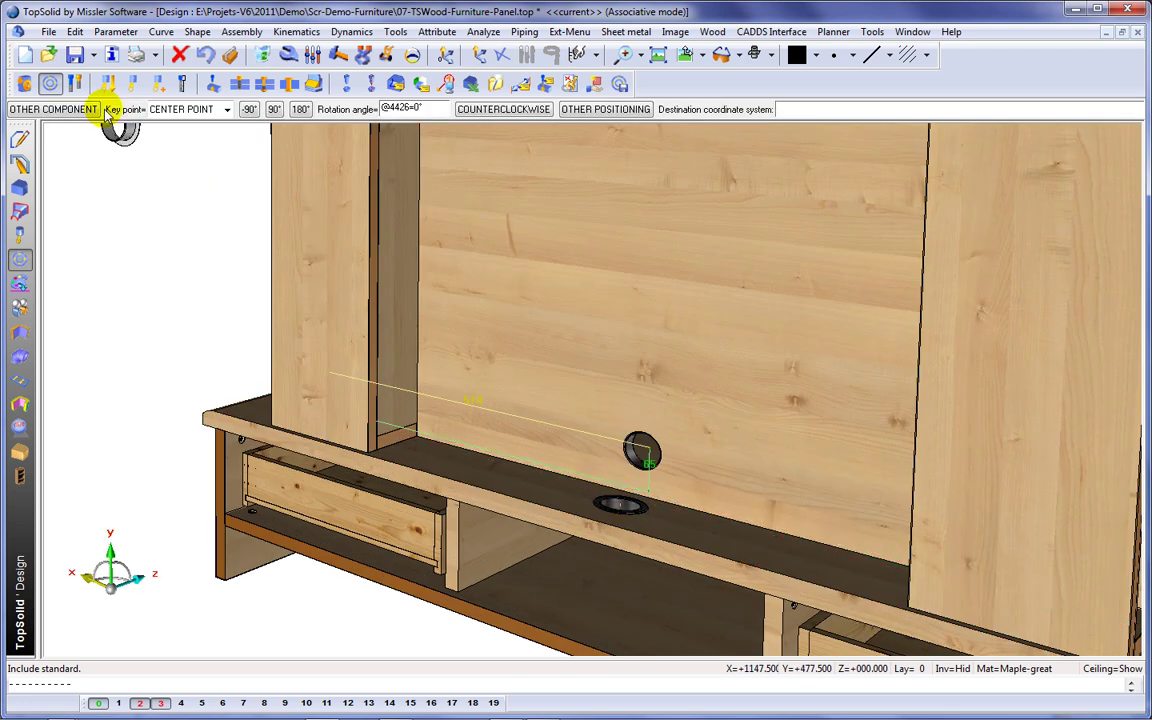